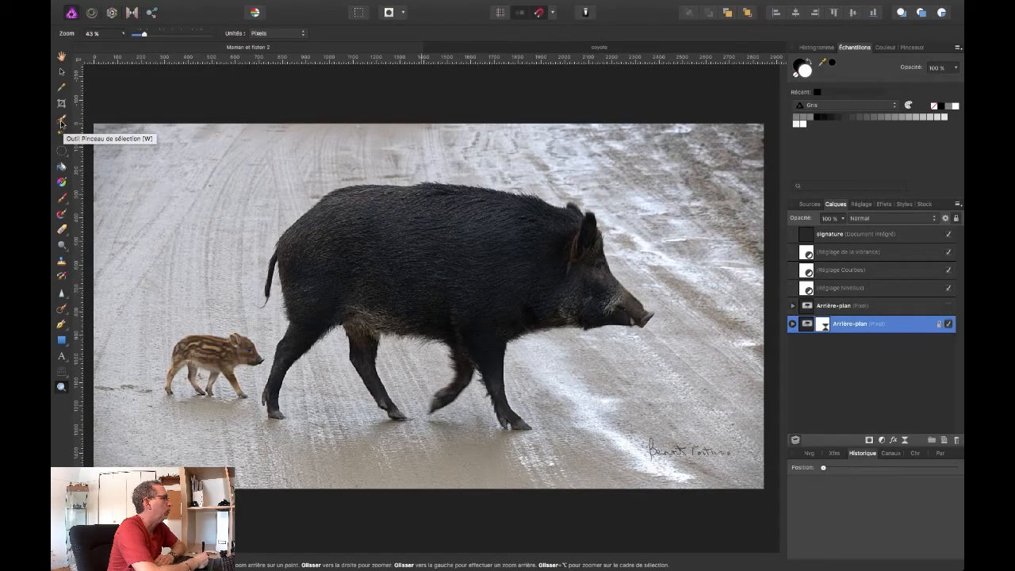
Step: Paint a selection over the striped piglet's body, head and hind leg with the 12 px edge-snapping selection brush
click(61, 123)
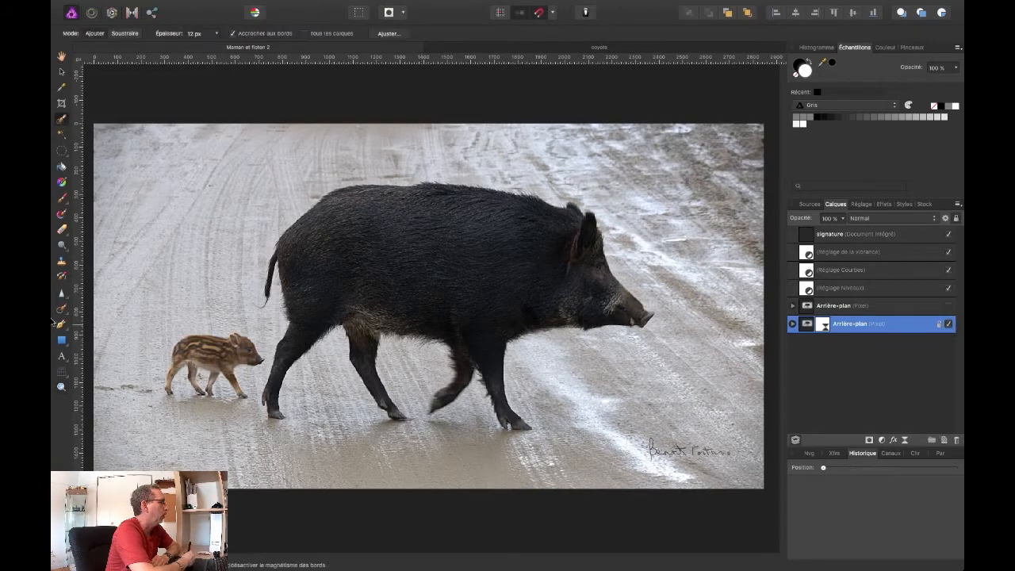
click(61, 387)
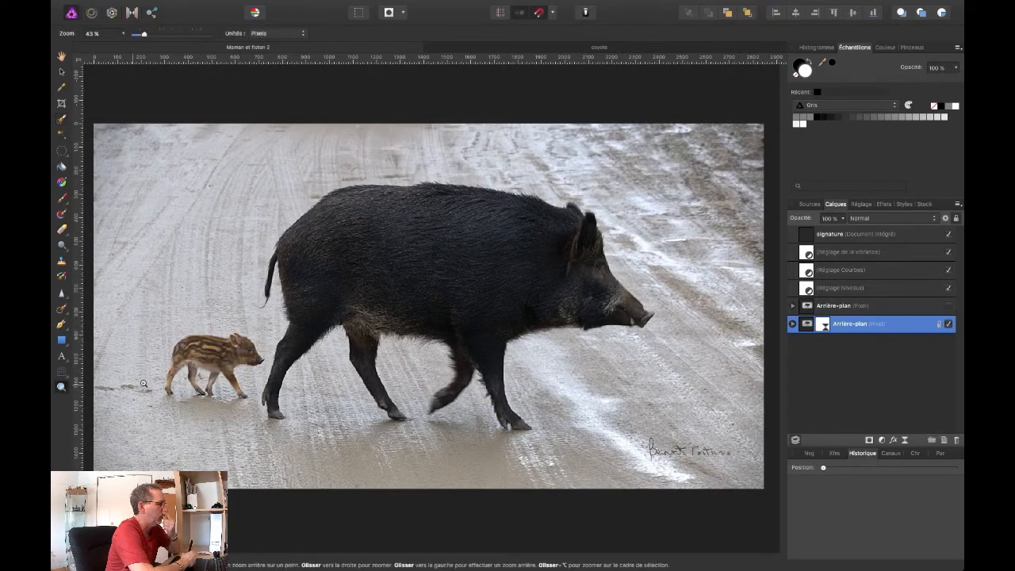
click(212, 358)
click(211, 358)
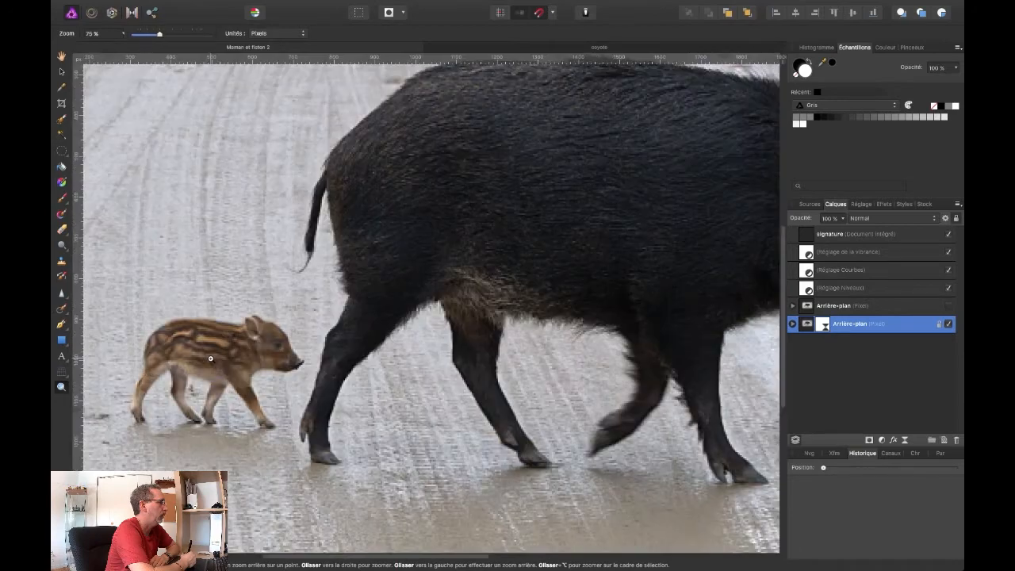
click(209, 357)
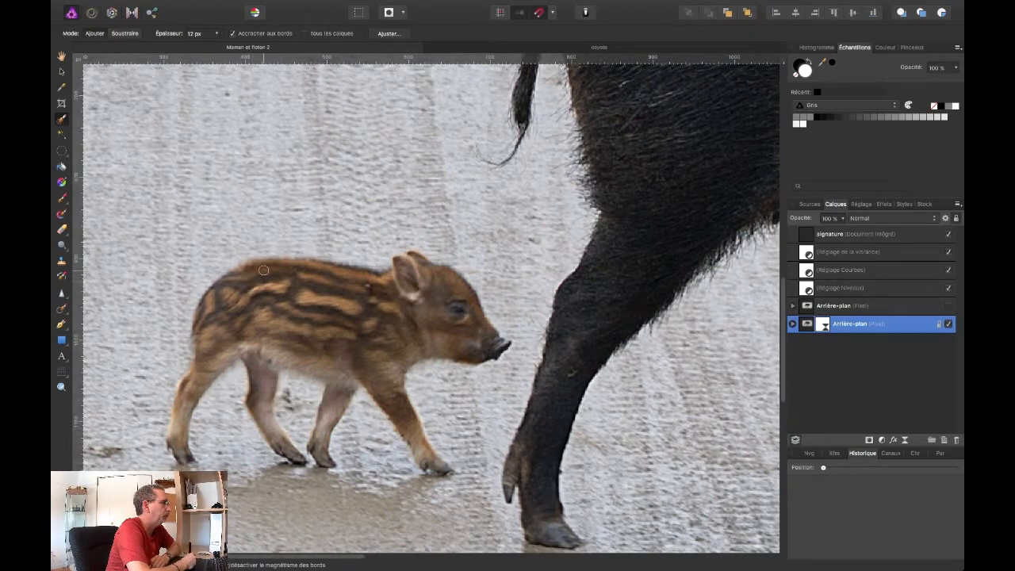
mouse_move(264, 270)
mouse_down()
mouse_move(238, 240)
mouse_move(271, 290)
mouse_up()
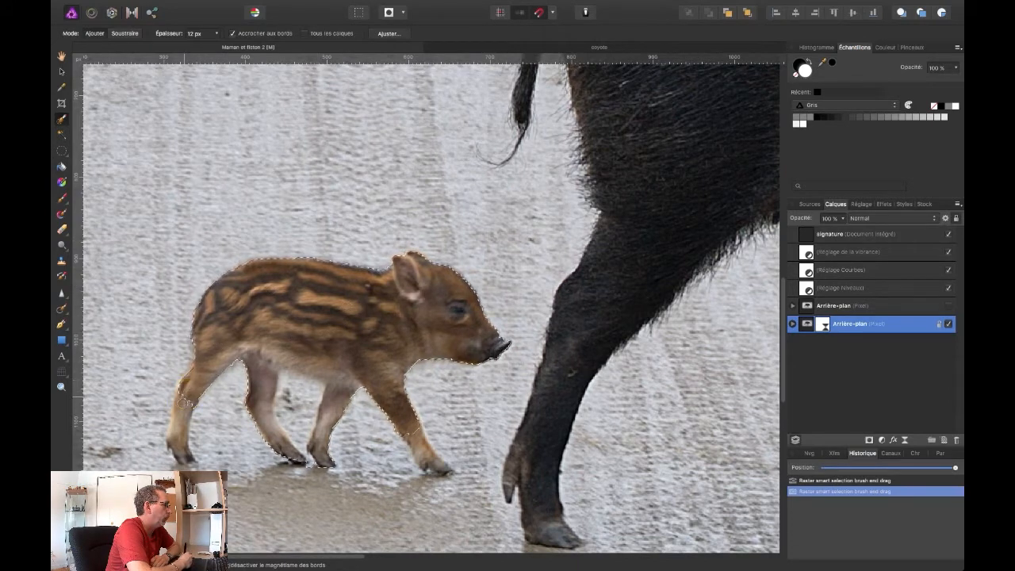
drag(180, 408, 176, 428)
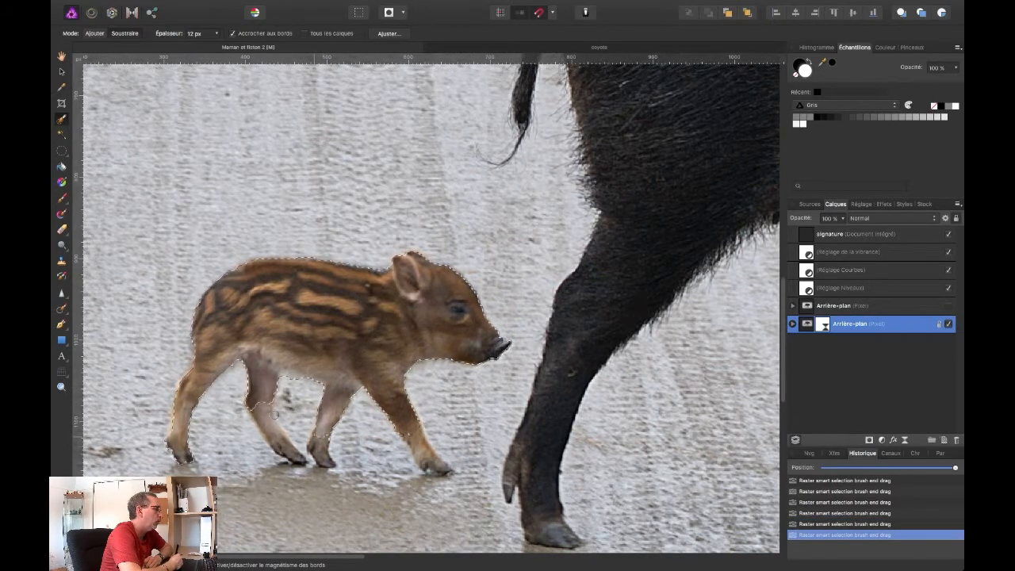
Step: Exclude the background between the piglet's inner legs from the selection and extend it down to the front hoof
key(alt)
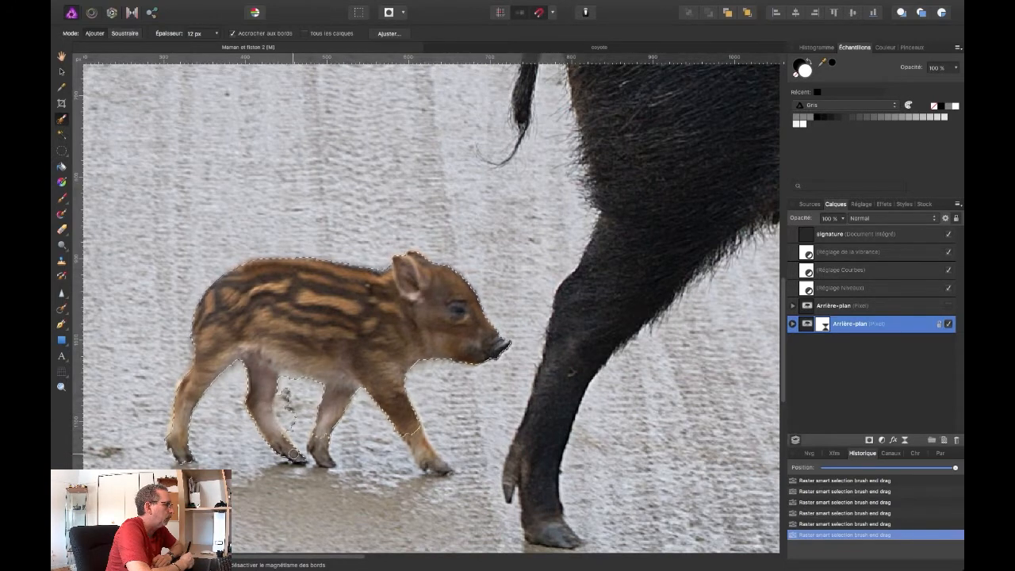
drag(329, 438, 414, 430)
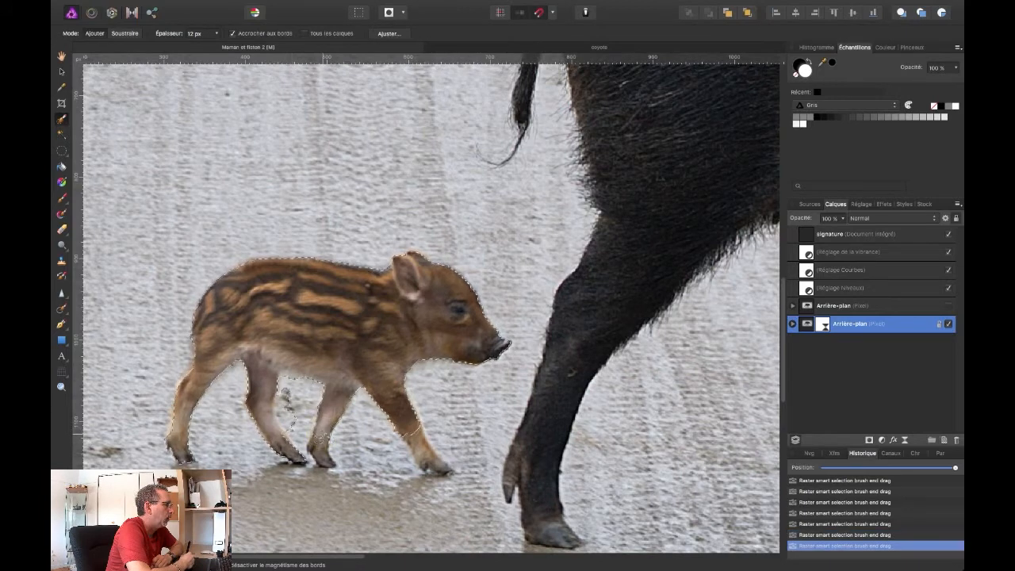
drag(320, 448, 286, 425)
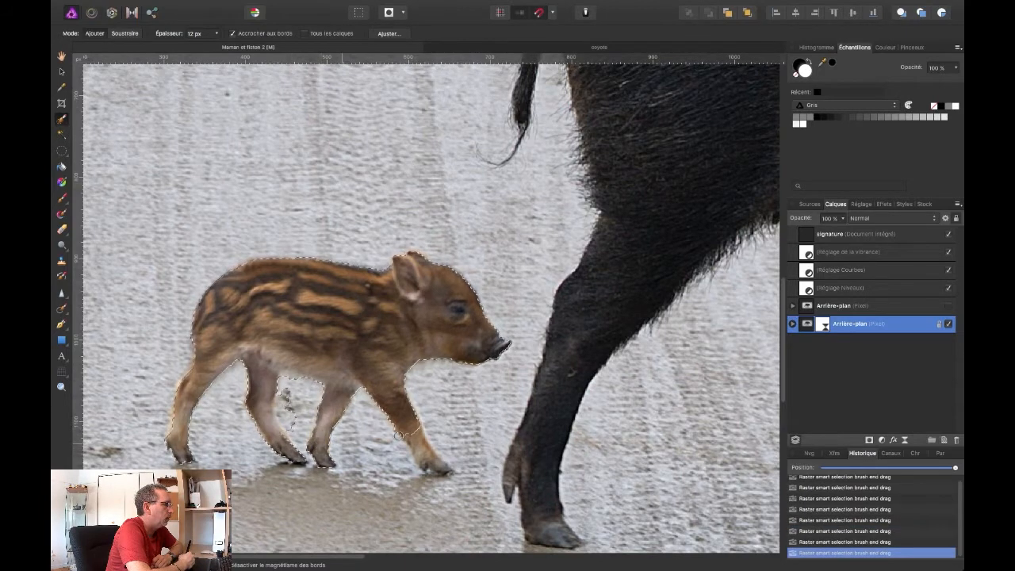
drag(413, 433, 437, 462)
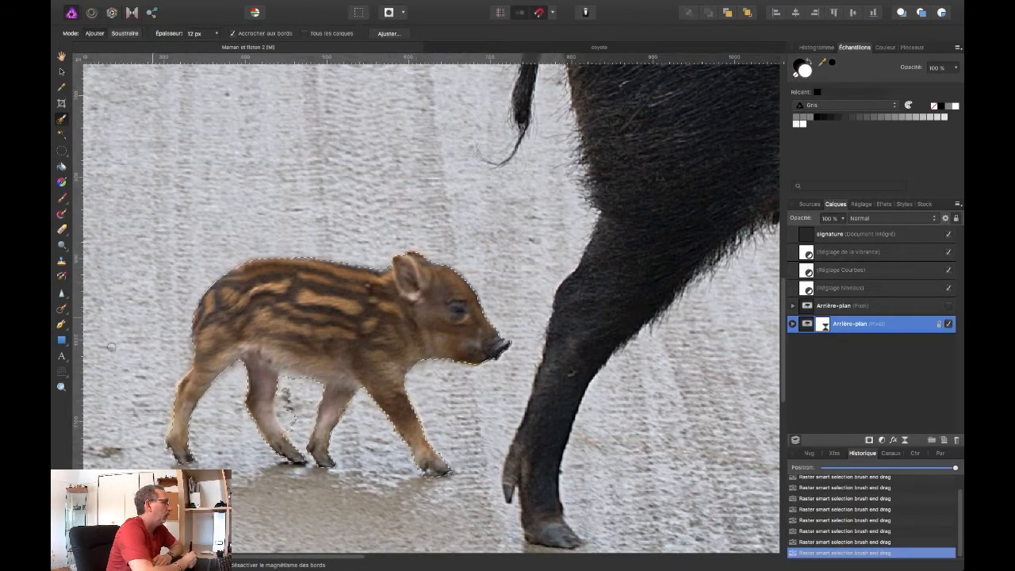
Step: Undo the last selection stroke and rework the edge under the belly, between the inner legs, with edge snapping turned off
key(z)
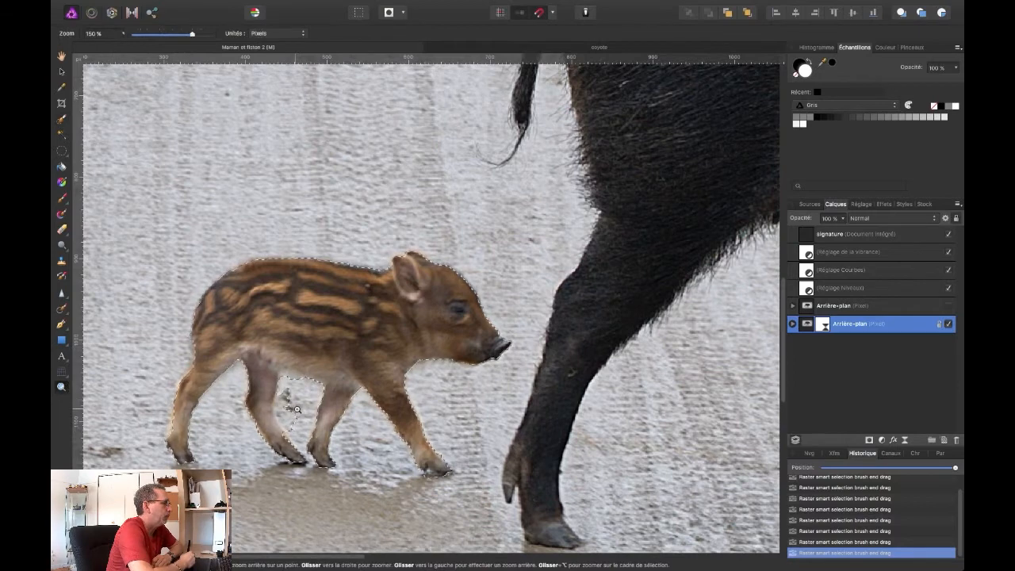
click(298, 409)
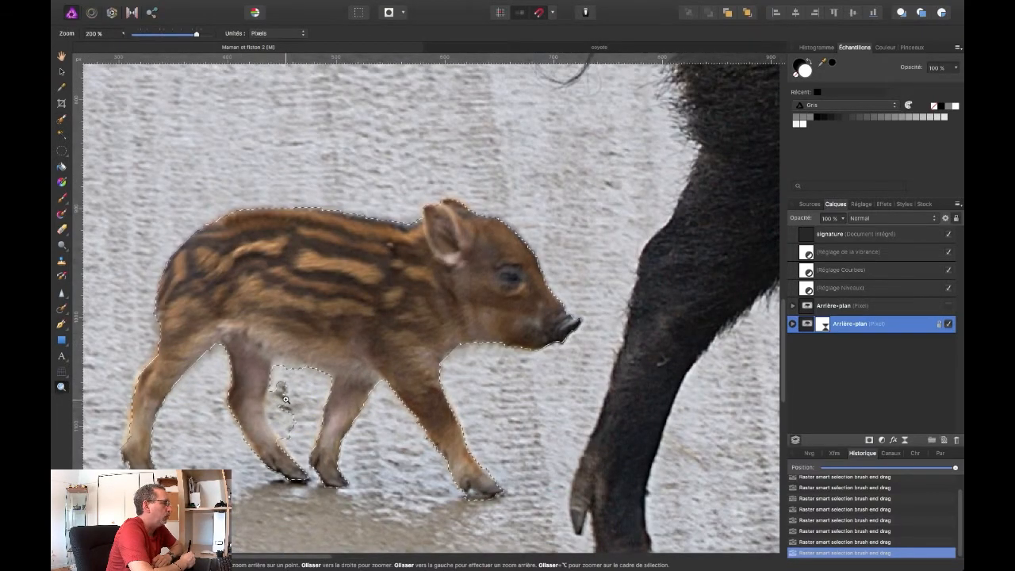
click(284, 401)
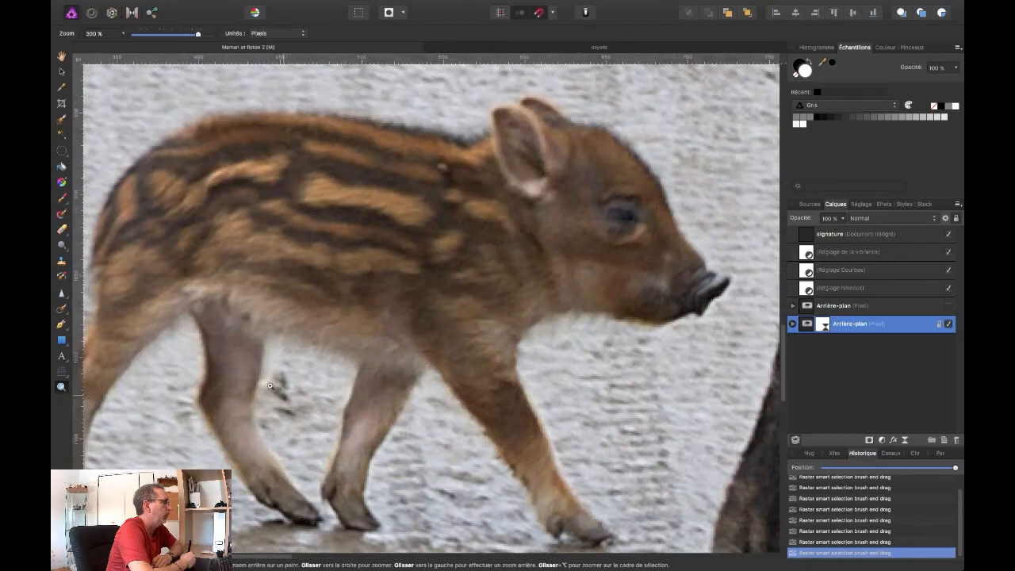
click(61, 119)
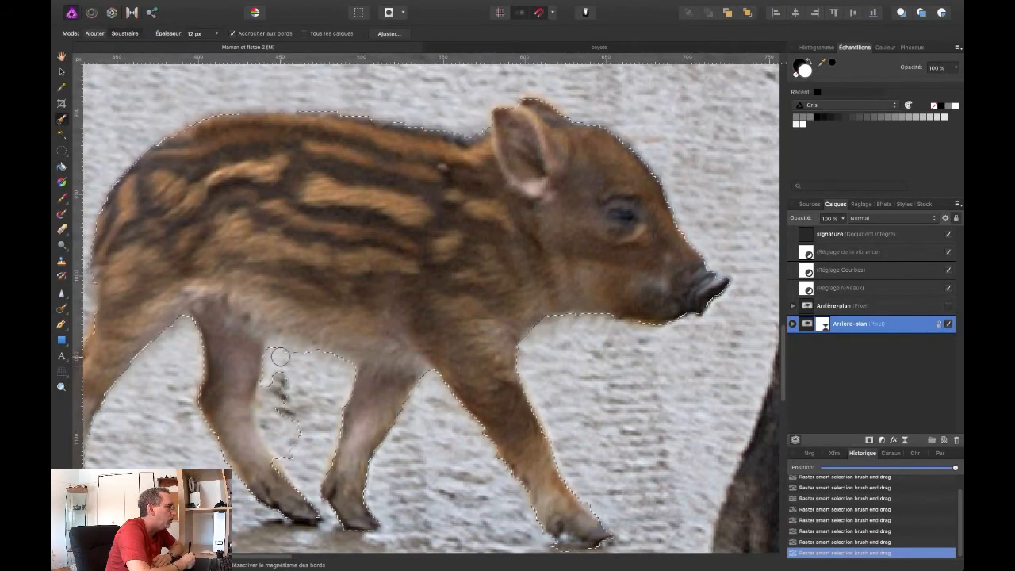
key(ctrl+z)
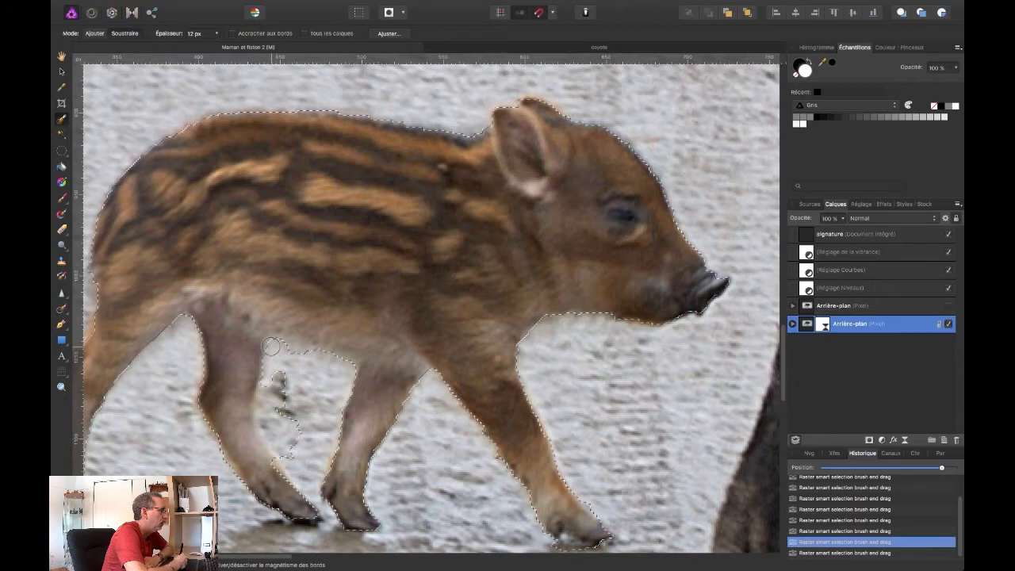
drag(268, 342, 281, 371)
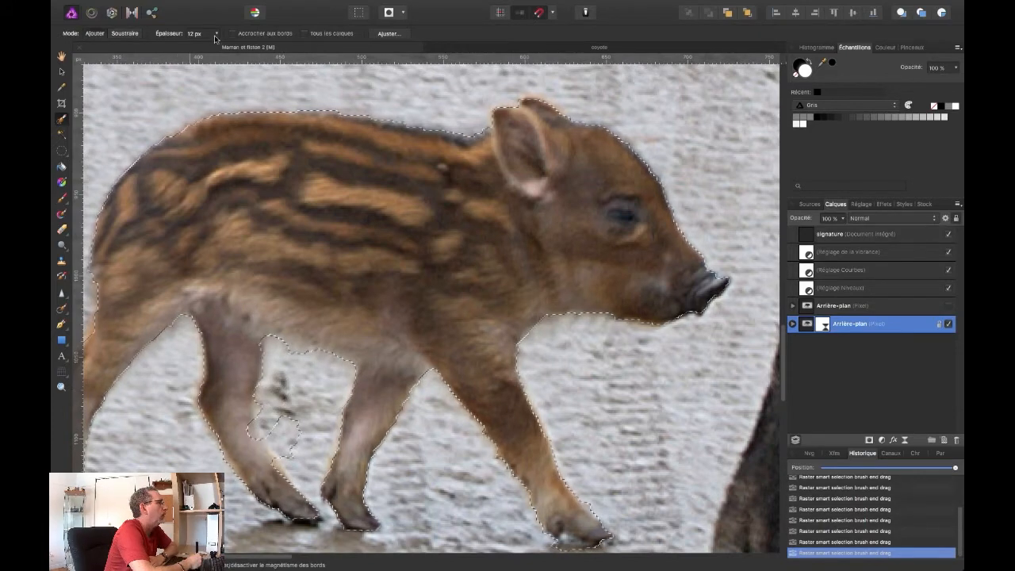
Step: Reduce the selection brush width and clean up the selection edge along the lower part of the piglet's inner hind leg
drag(215, 46, 212, 46)
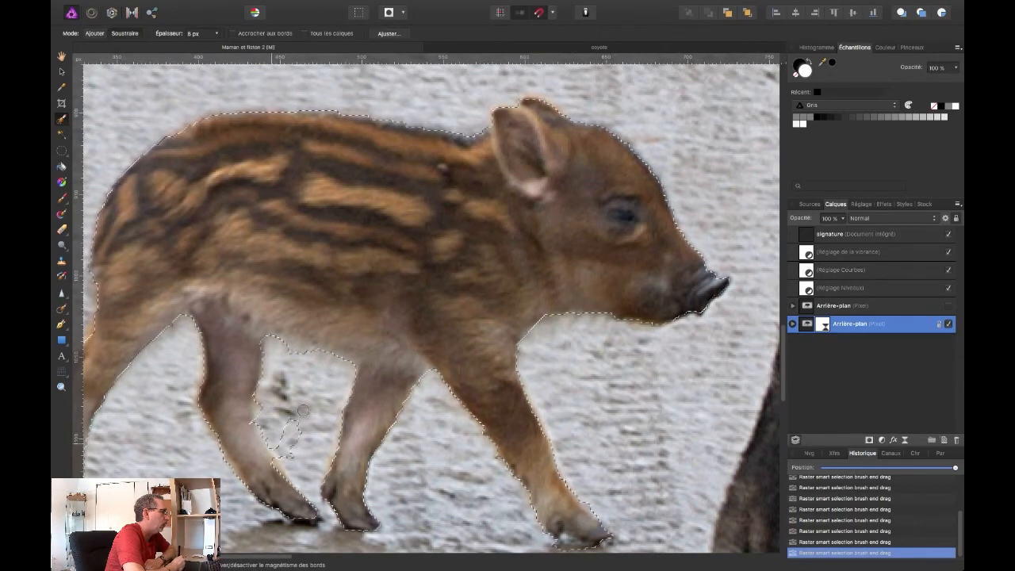
drag(287, 433, 275, 450)
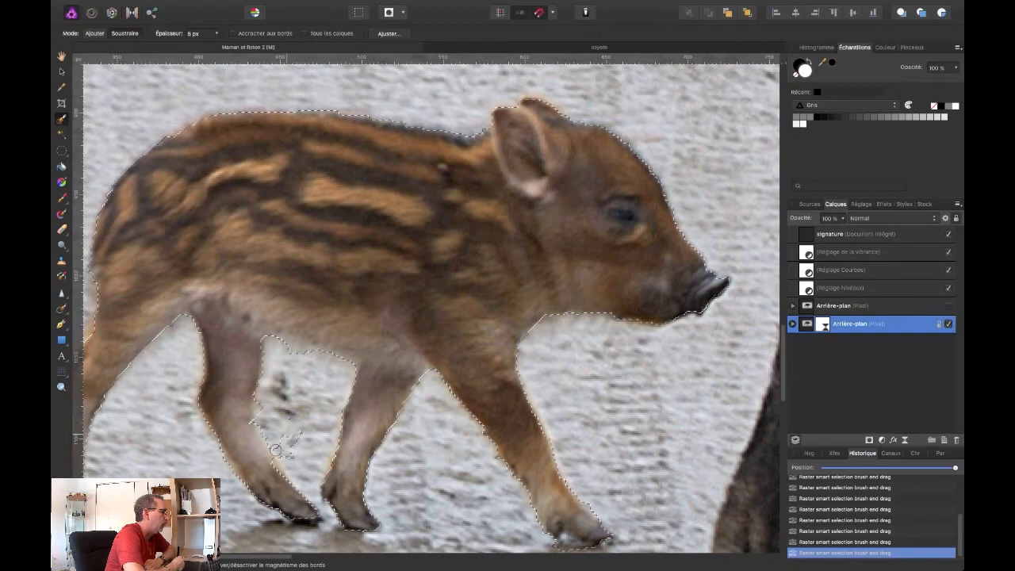
drag(262, 412, 255, 421)
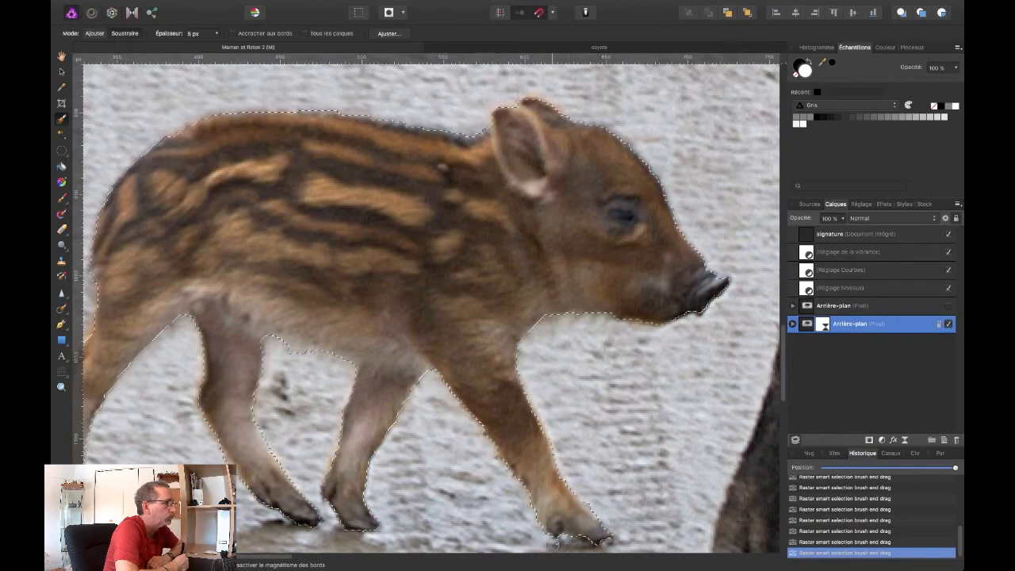
Step: Switch the selection brush to subtract mode and correct the selection edge along the piglet's rearmost lower leg
click(62, 57)
drag(161, 171, 243, 174)
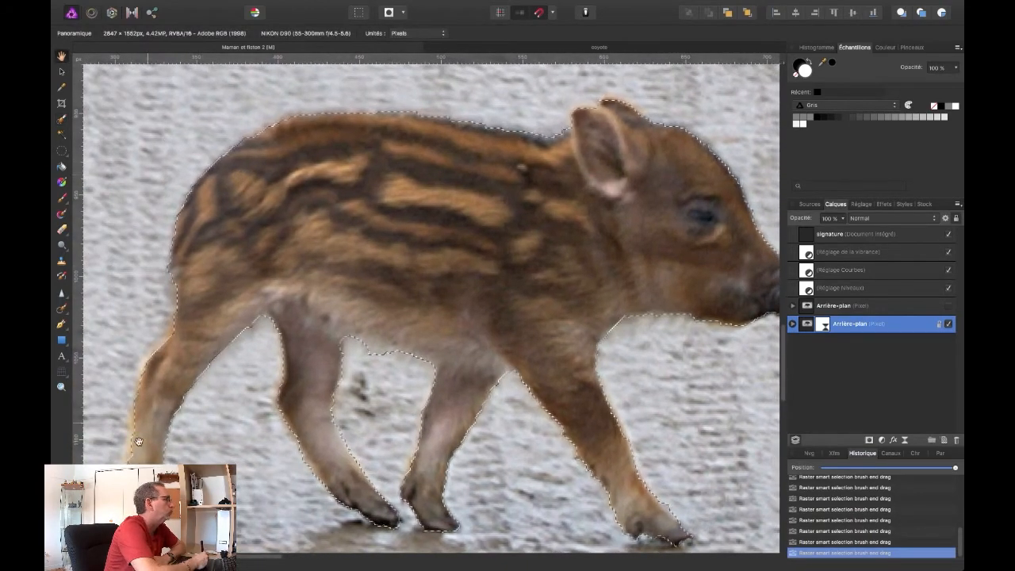
key(w)
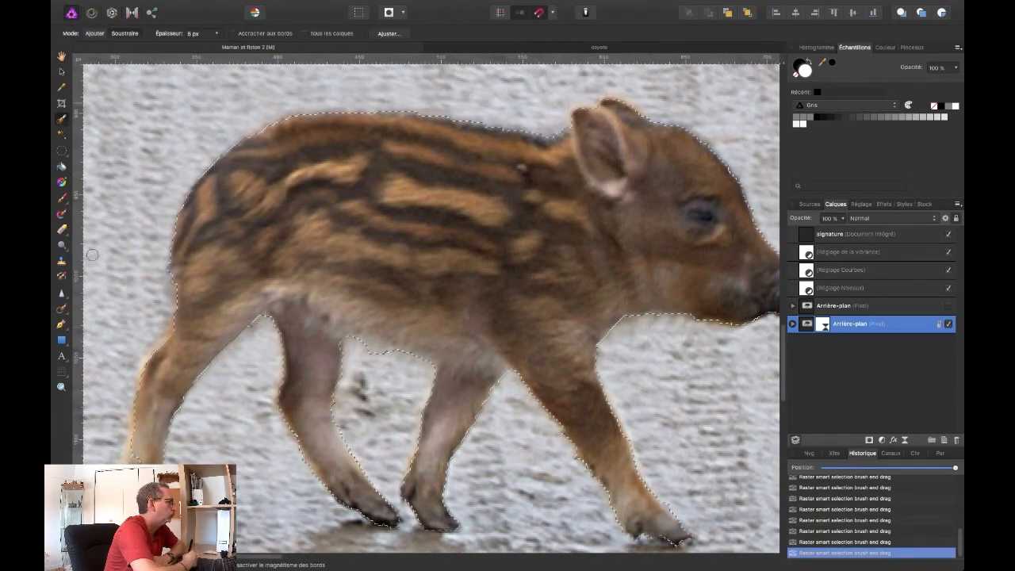
click(125, 33)
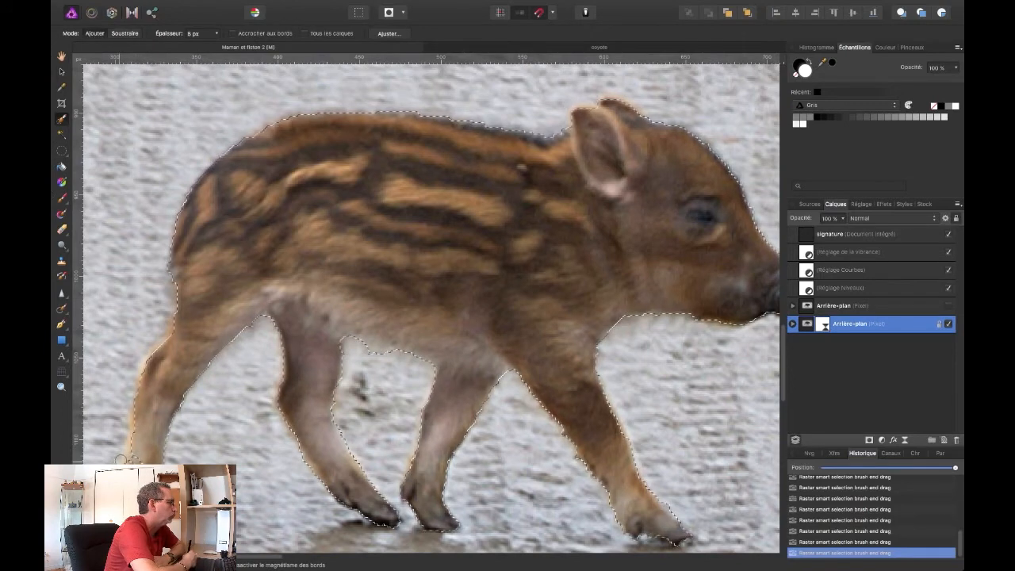
drag(128, 454, 134, 428)
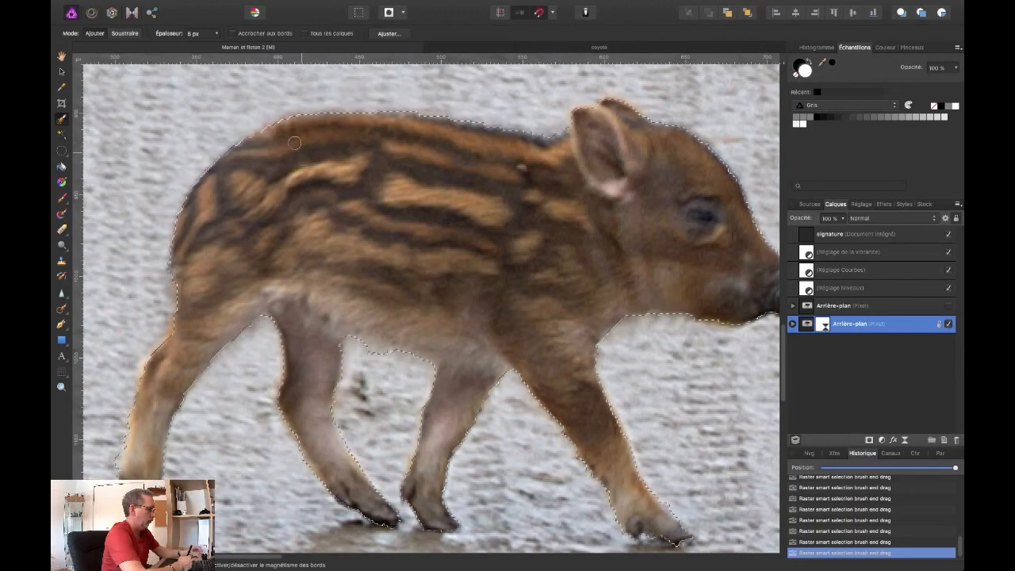
key(super+0)
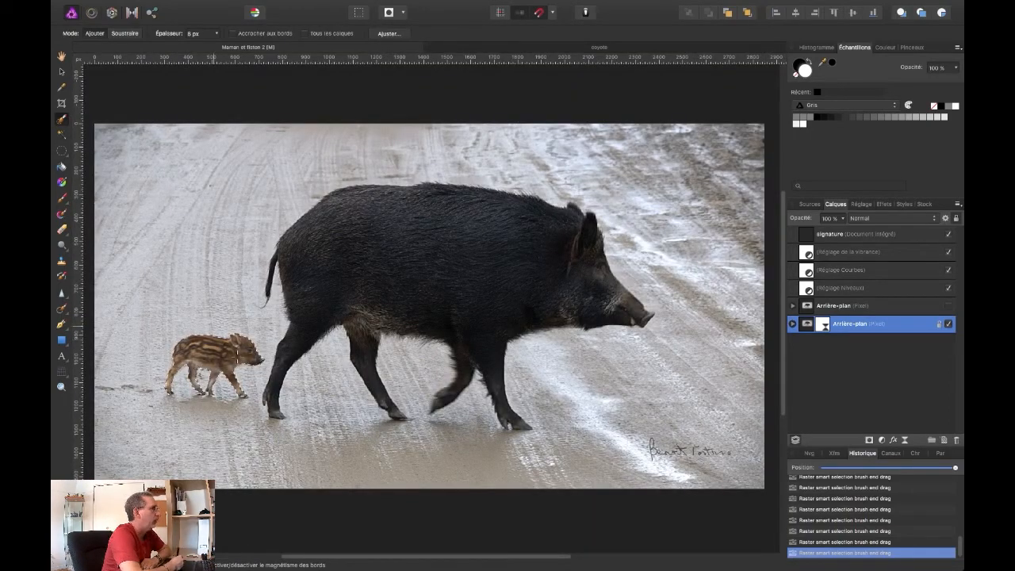
click(389, 33)
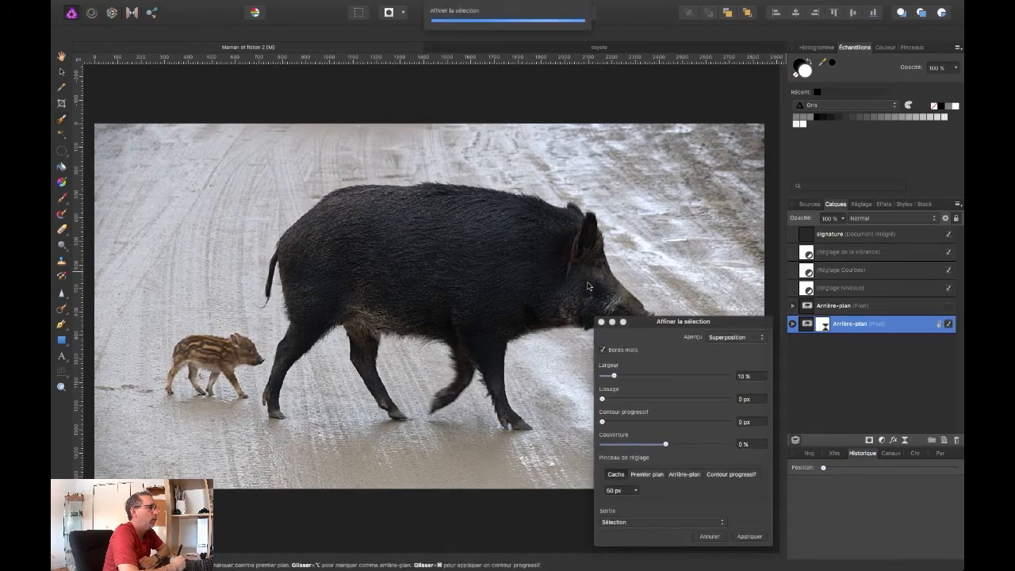
drag(642, 309, 632, 98)
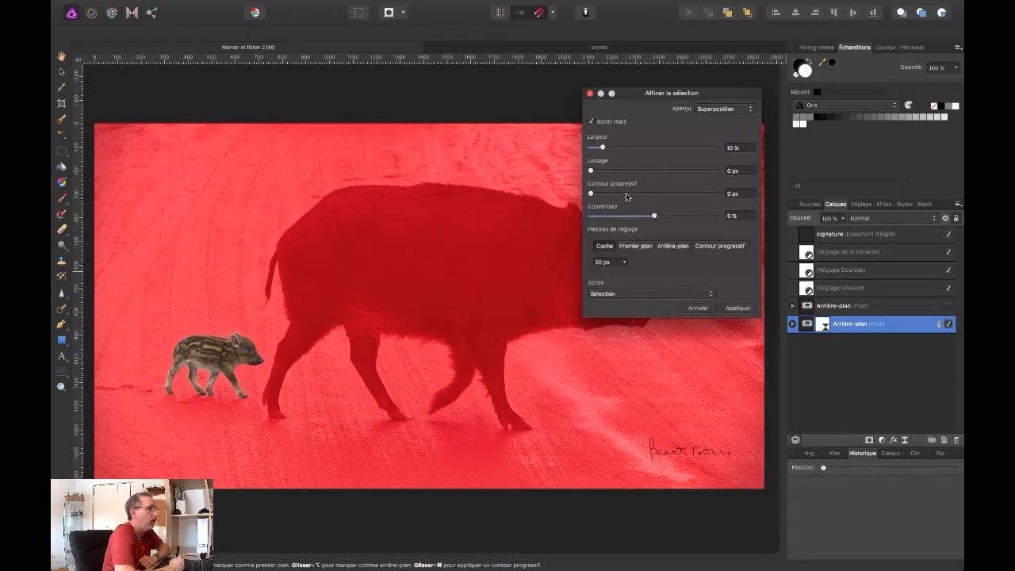
click(697, 309)
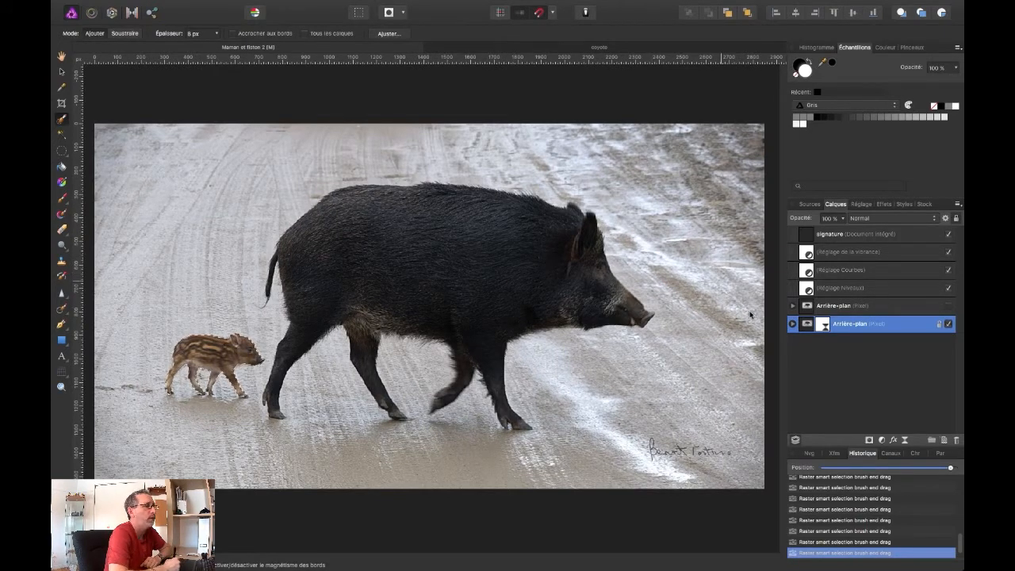
Step: Add a mask from the selection to the visible Arrière-plan layer to isolate the piglet on transparency
click(869, 441)
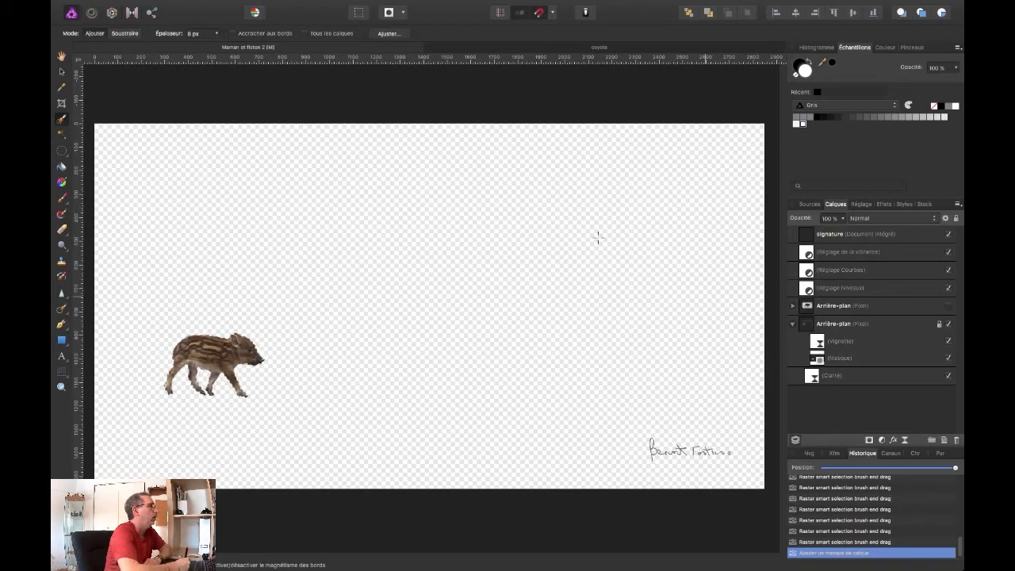
mouse_move(237, 4)
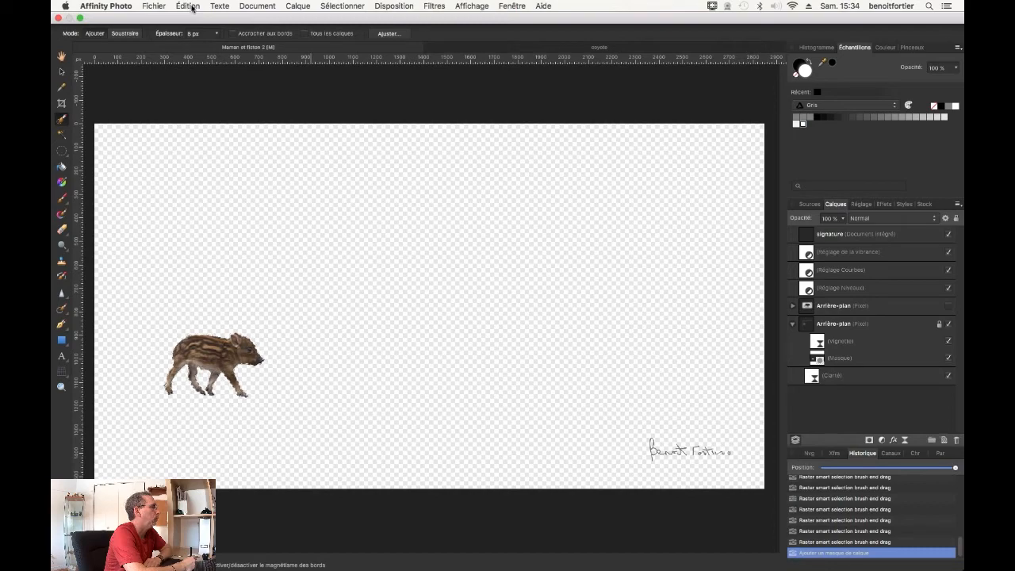
click(193, 7)
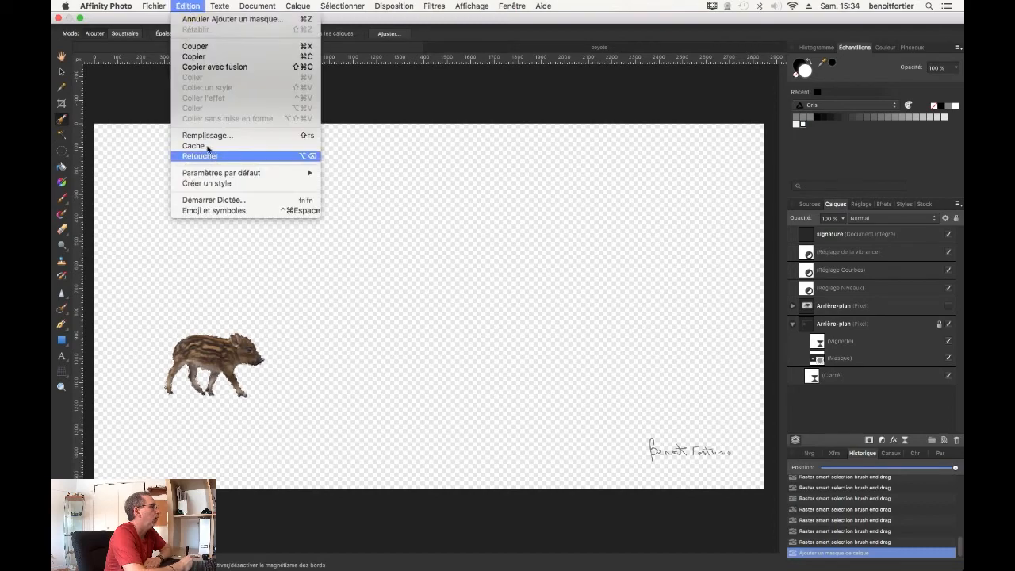
mouse_move(157, 7)
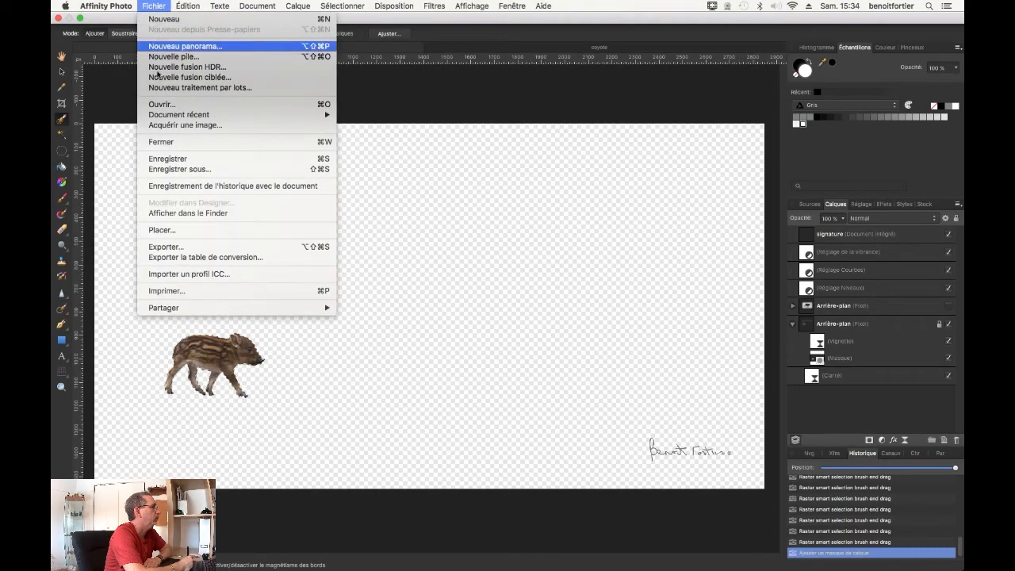
click(192, 249)
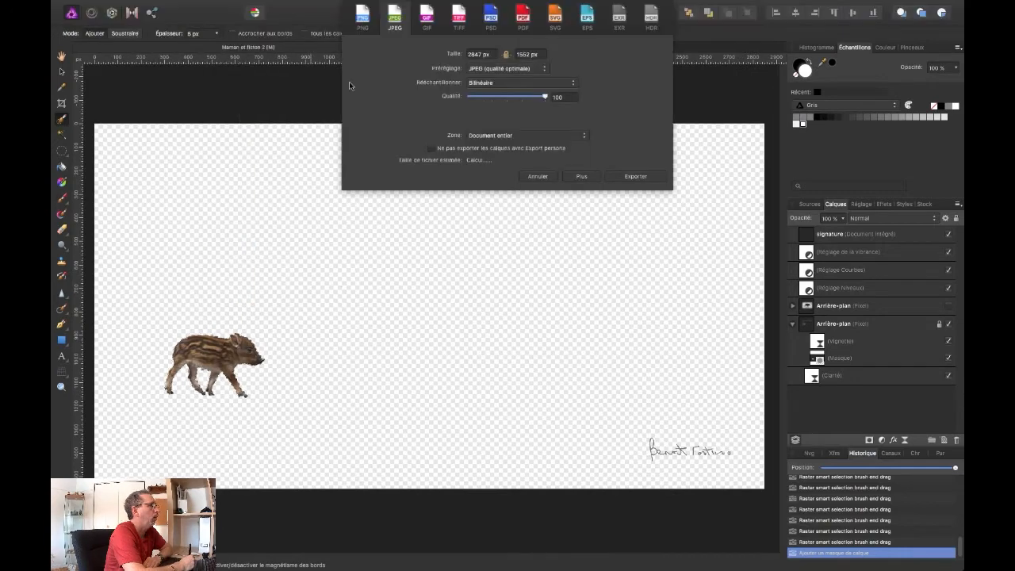
click(362, 16)
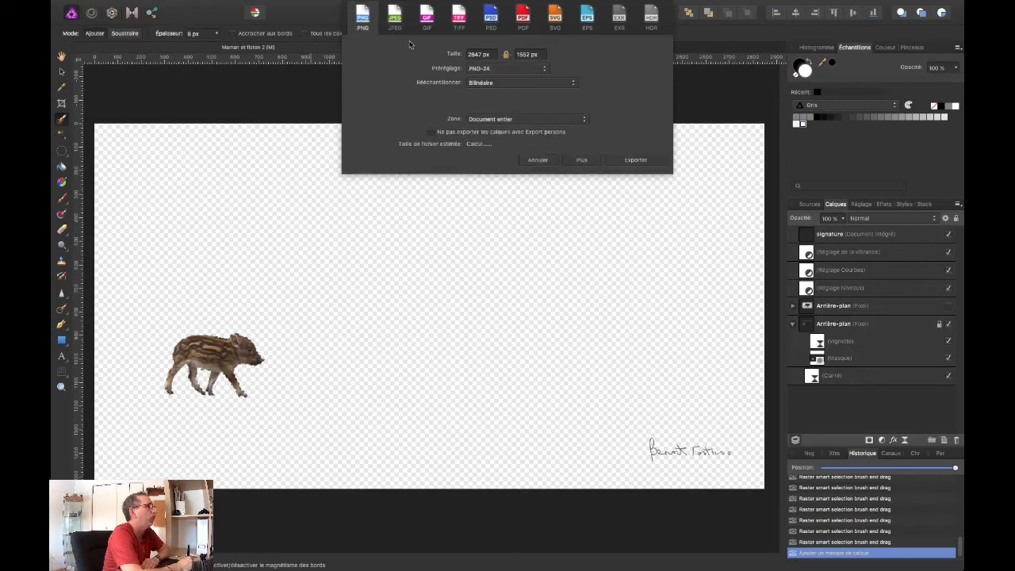
click(459, 17)
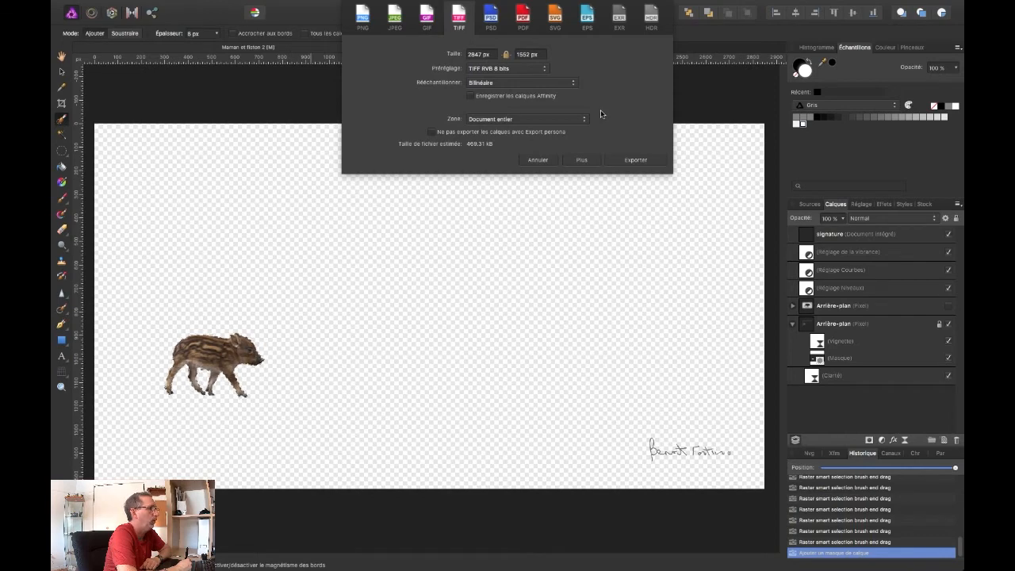
click(533, 160)
Step: Undo the layer mask just added and copy the selected piglet from the boar photo
click(189, 9)
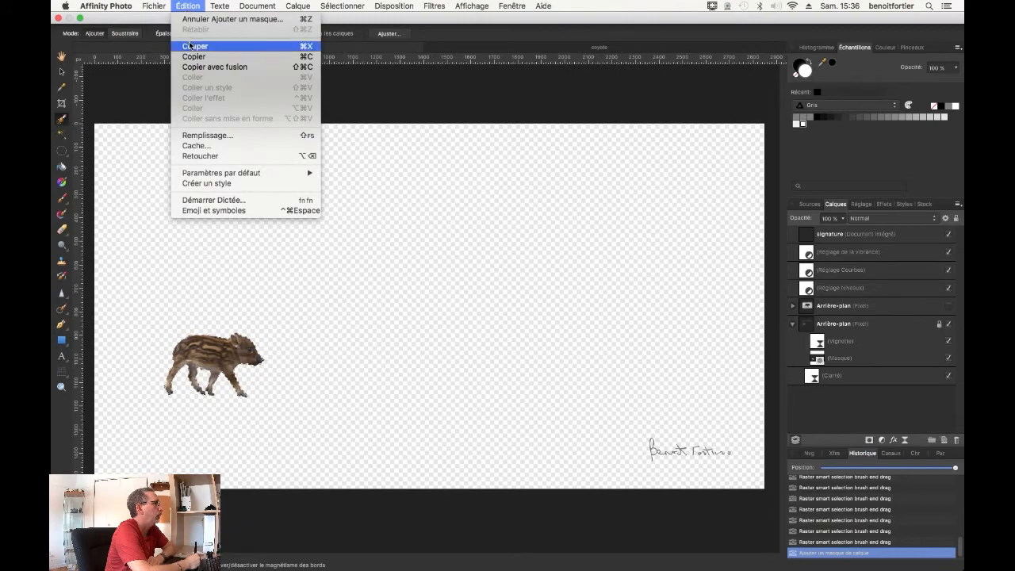
click(198, 19)
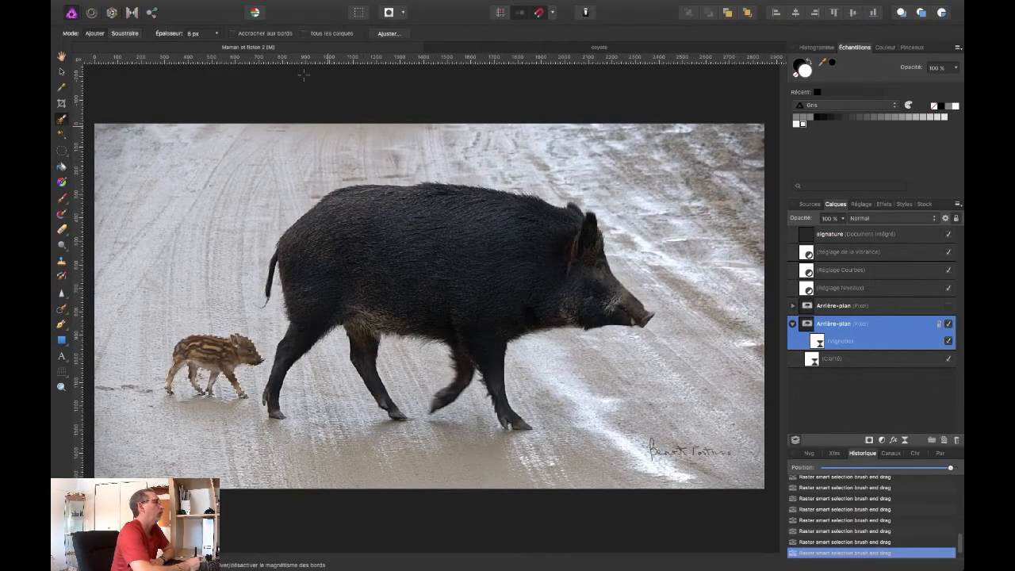
click(188, 6)
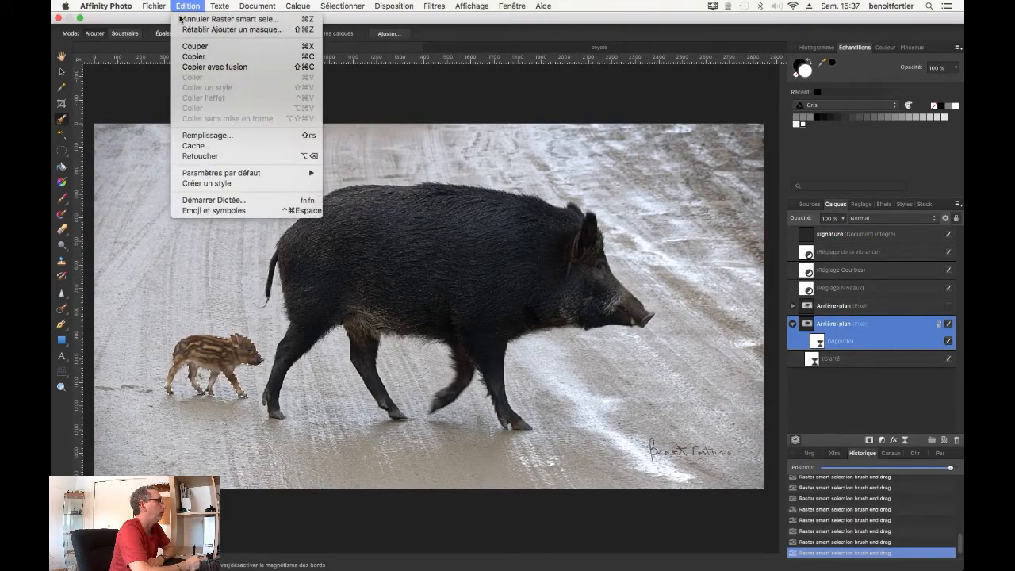
click(204, 57)
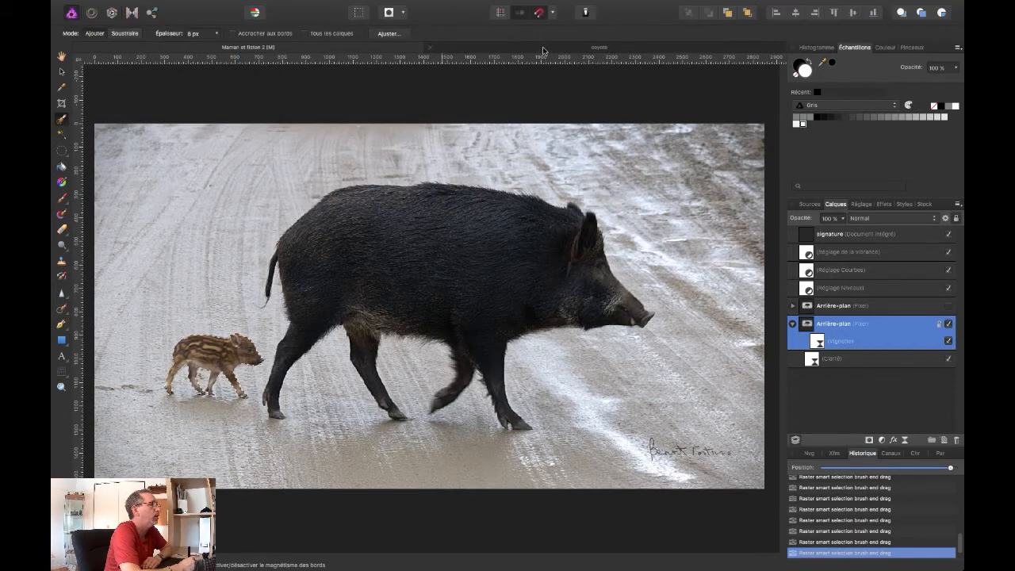
Step: Switch to the coyote document and paste the copied piglet into it
click(543, 50)
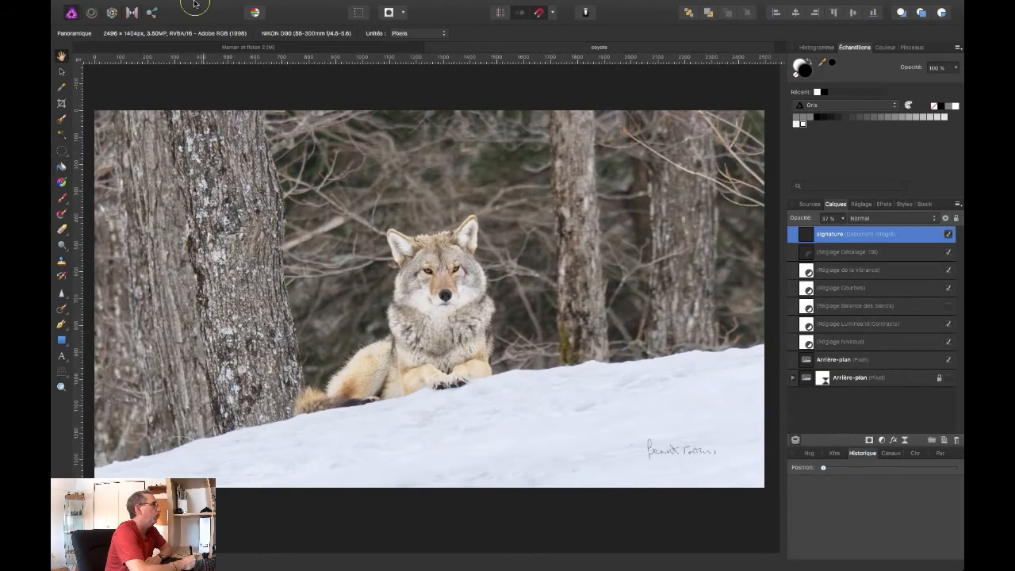
click(194, 7)
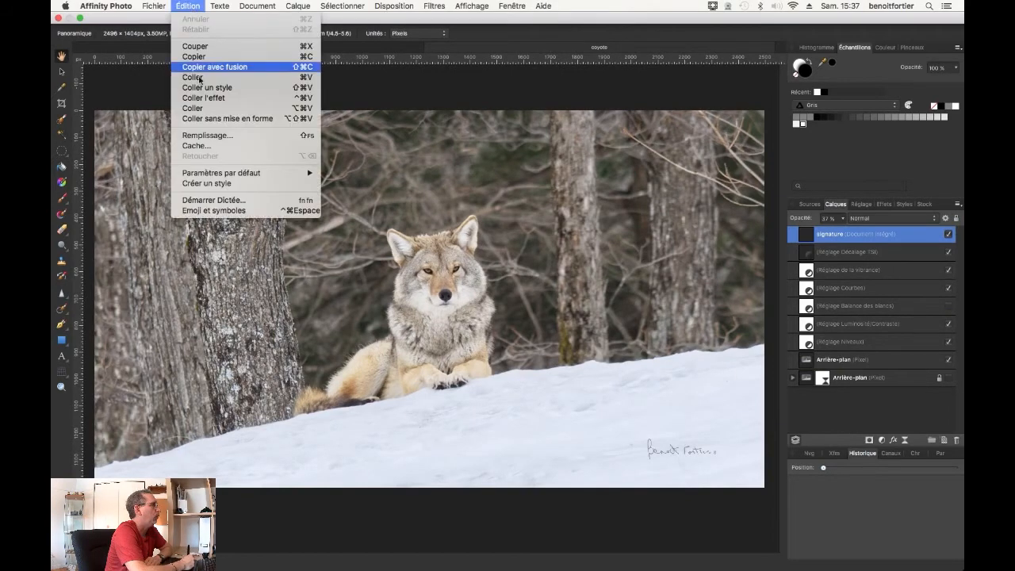
click(206, 77)
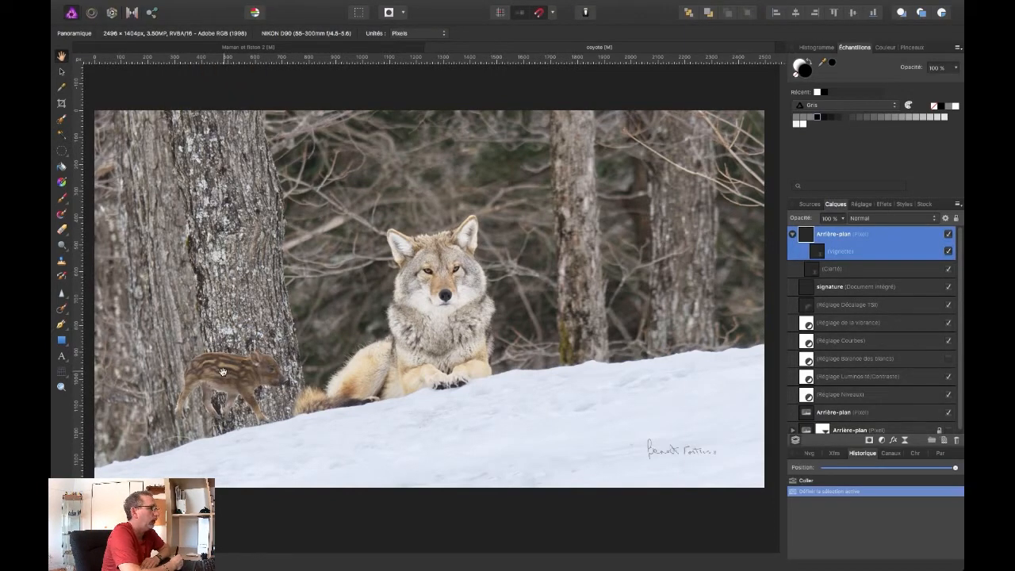
Step: Move the pasted piglet onto the snow in front of the coyote and flip it horizontally
drag(291, 278, 290, 278)
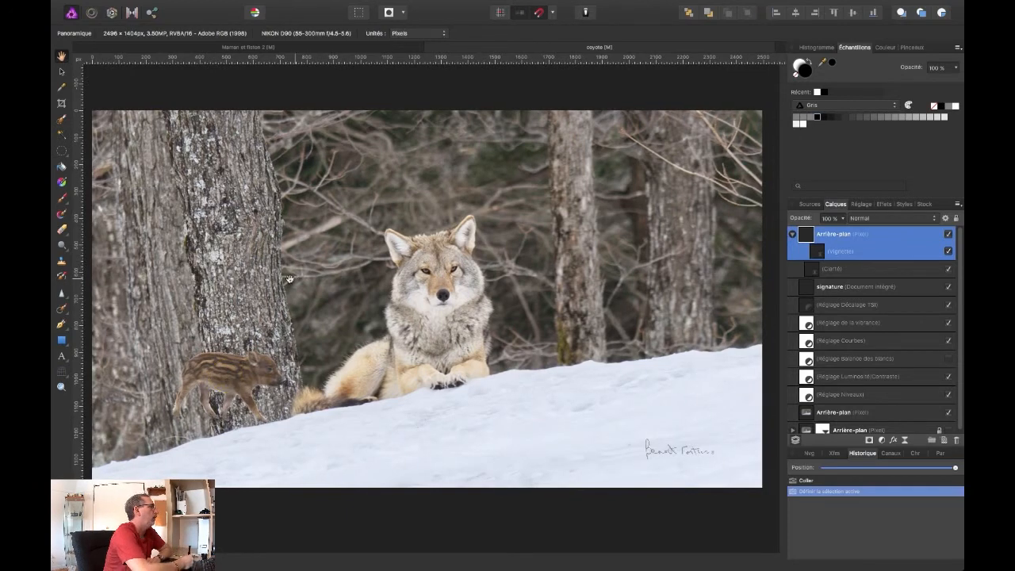
click(61, 71)
drag(226, 379, 556, 407)
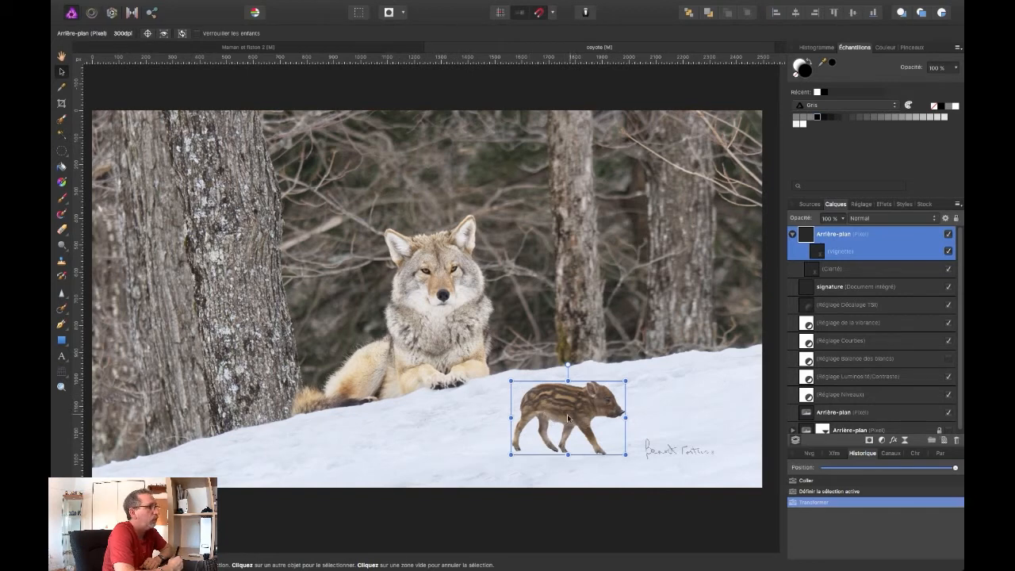
click(401, 6)
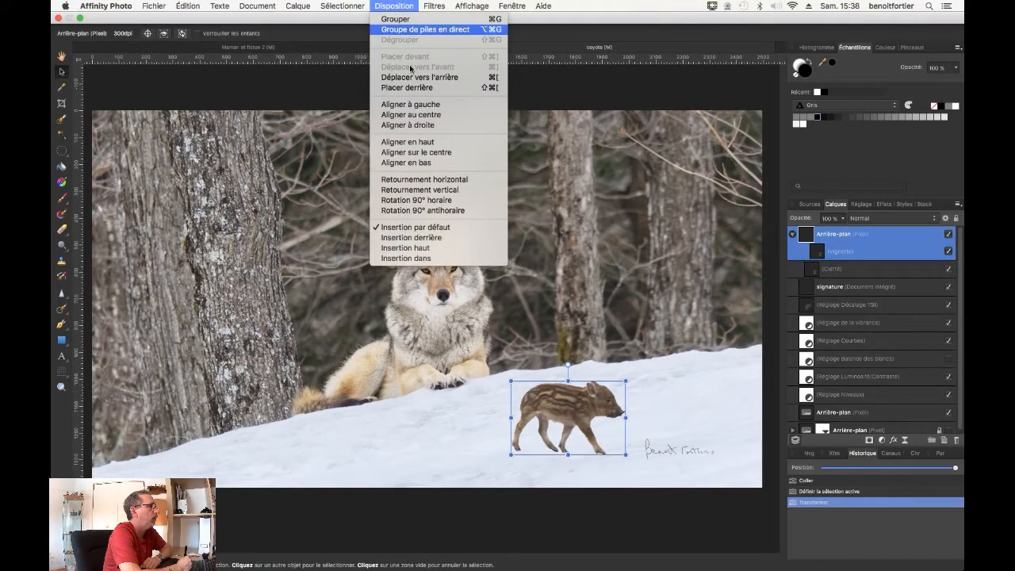
click(438, 181)
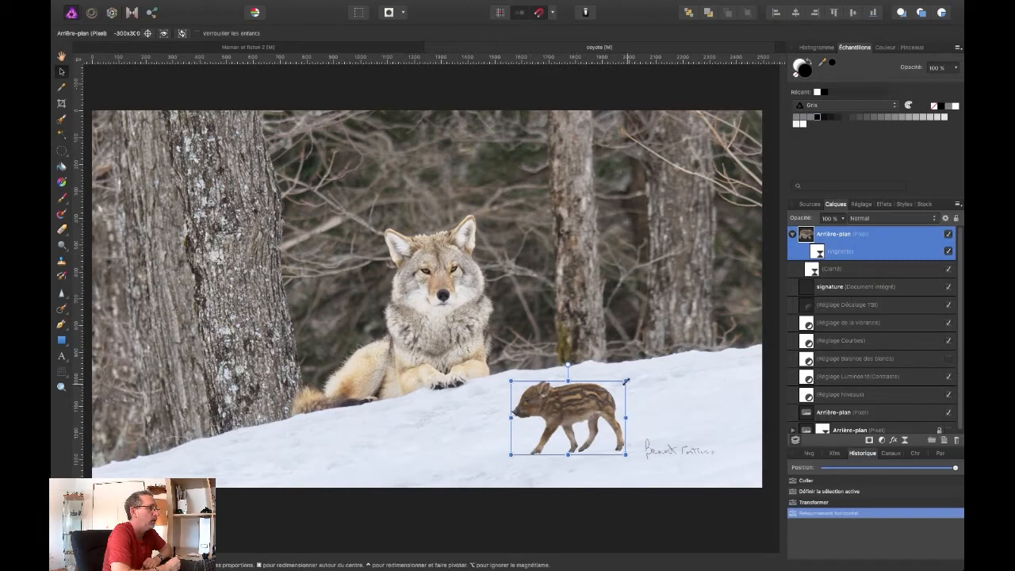
Step: Try enlarging the flipped piglet proportionally until it covers much of the coyote
drag(626, 381, 724, 284)
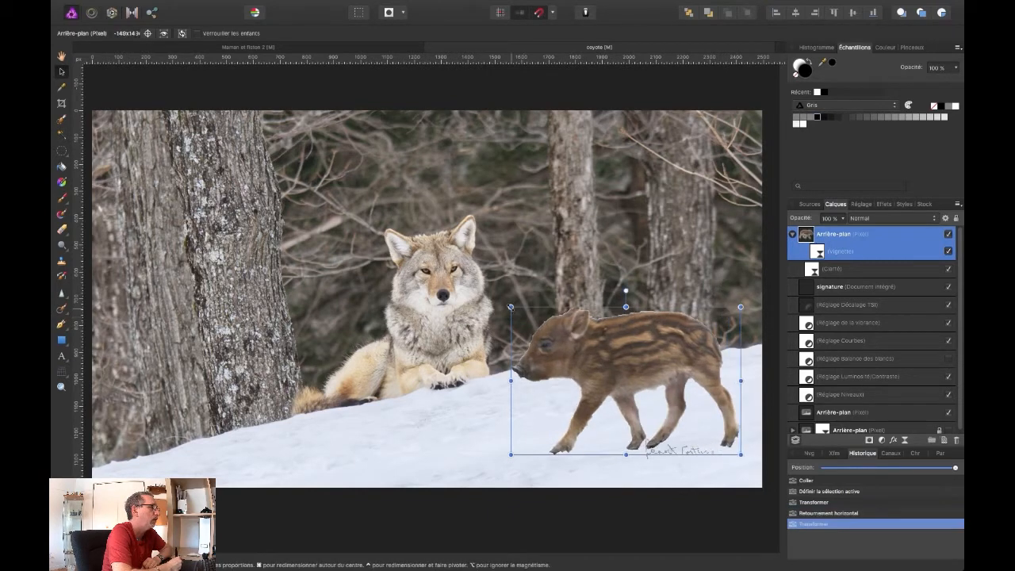
drag(510, 315, 284, 161)
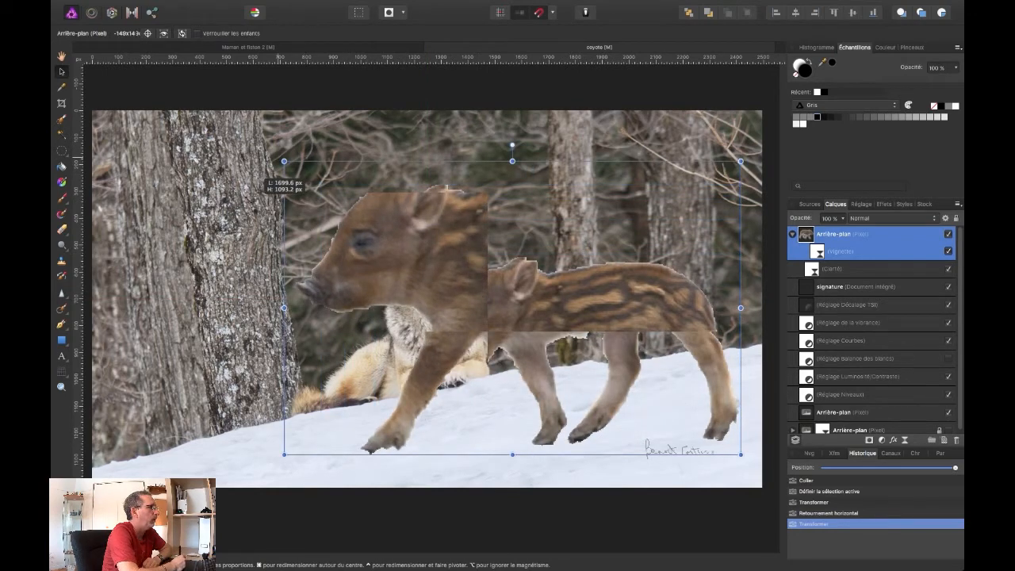
drag(283, 161, 273, 154)
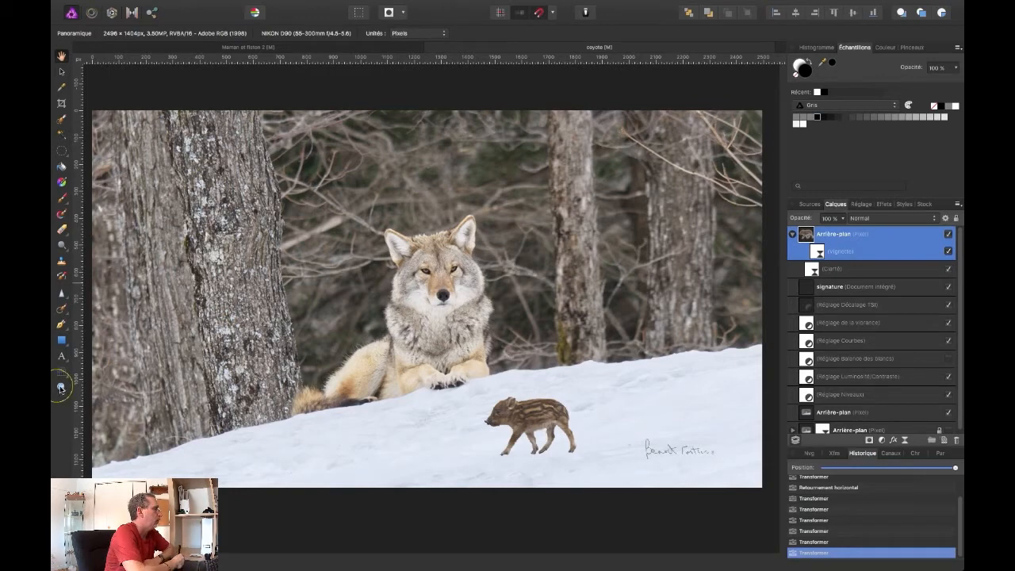
Step: Add a layer mask to the pasted piglet's Arrière-plan layer and make that mask the active target
click(61, 388)
drag(541, 443, 870, 445)
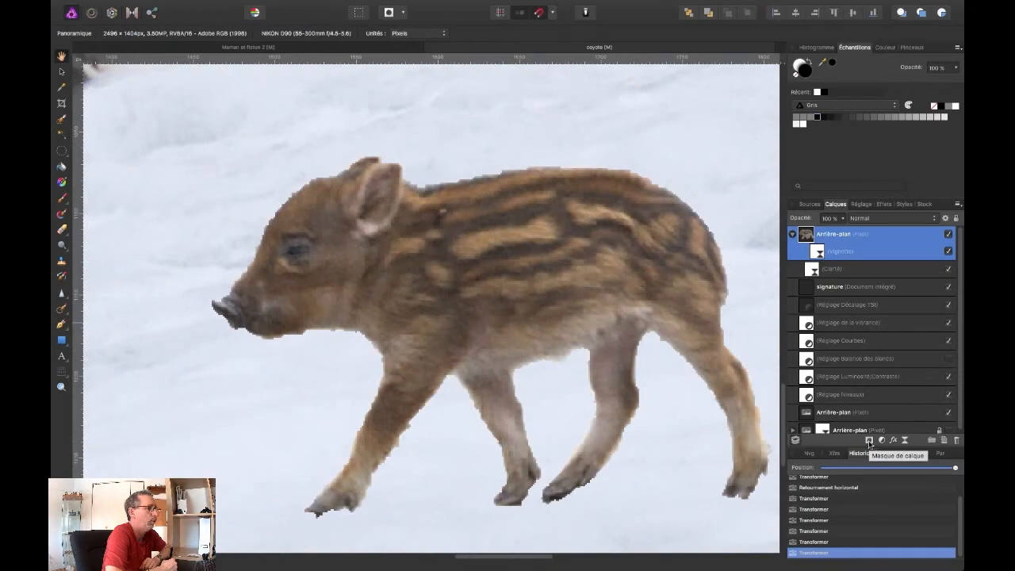
click(869, 441)
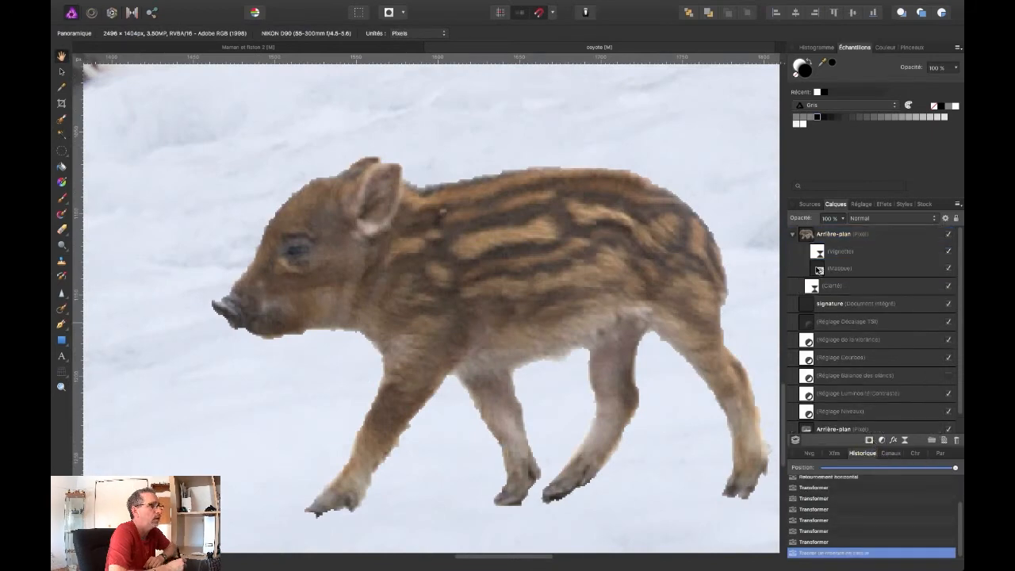
click(819, 269)
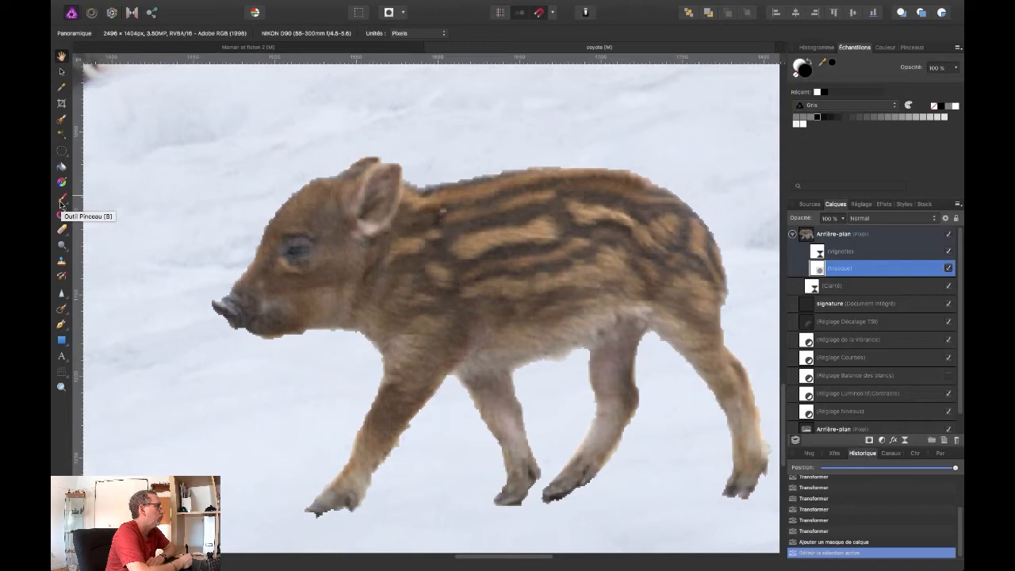
Step: Activate the Paint Brush tool and make black the foreground colour for painting on the mask
click(61, 200)
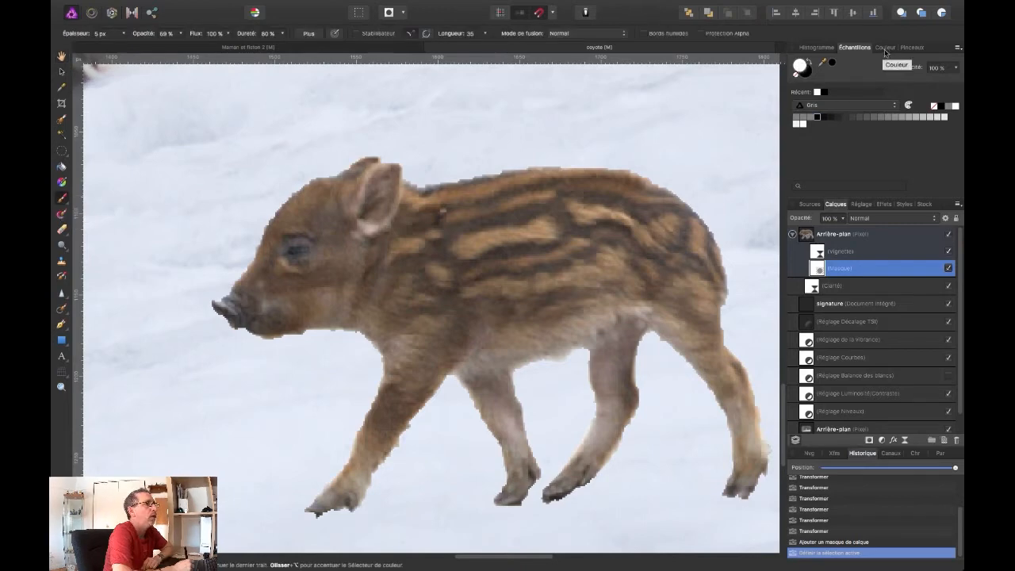
click(885, 50)
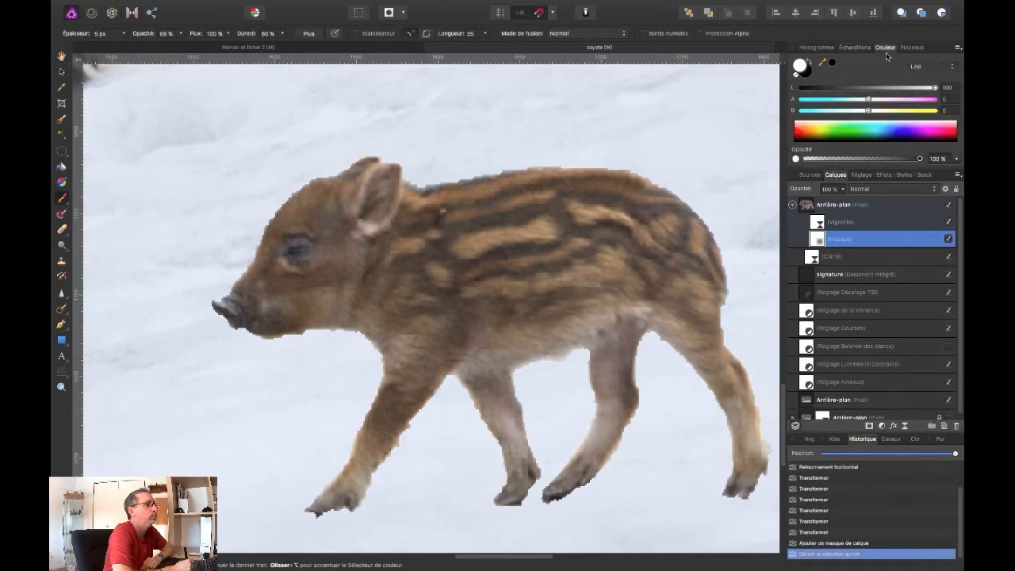
click(809, 61)
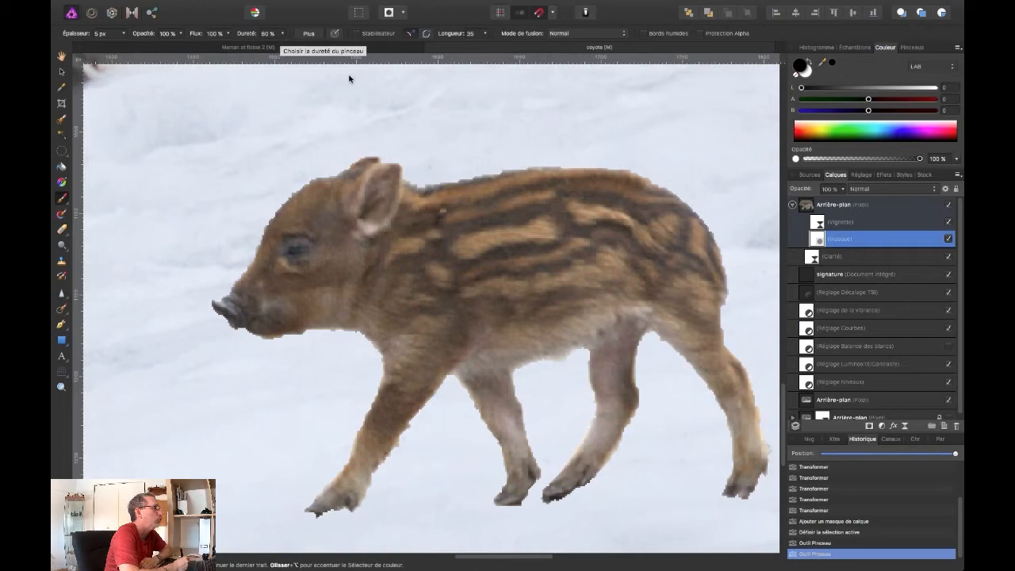
Step: Paint black on the mask along the piglet's back, rump and rearmost hind leg to clean up the cut-out edge
click(430, 183)
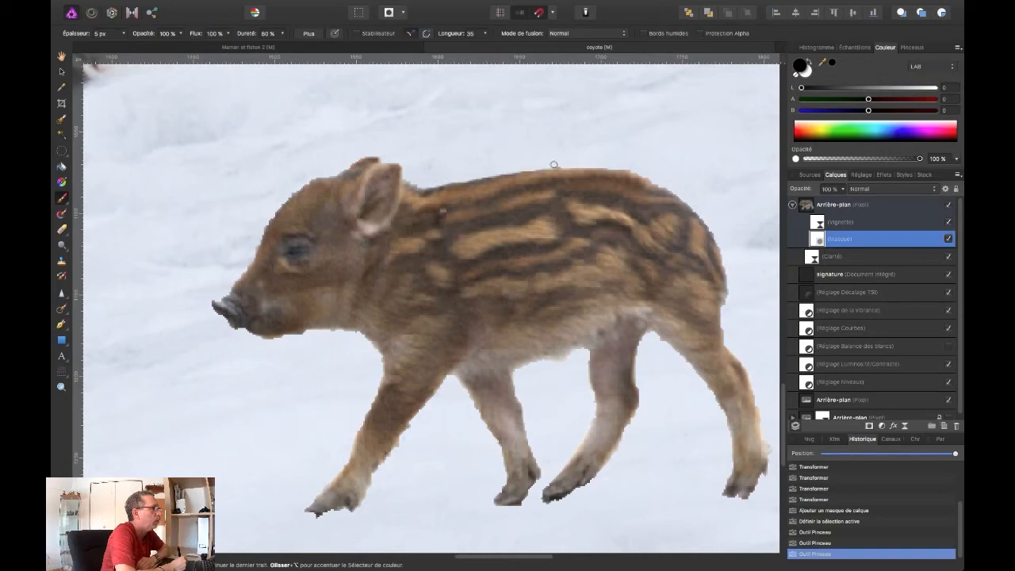
mouse_move(593, 164)
mouse_down()
mouse_move(681, 177)
mouse_move(653, 169)
mouse_move(651, 180)
mouse_move(716, 235)
mouse_move(727, 306)
mouse_up()
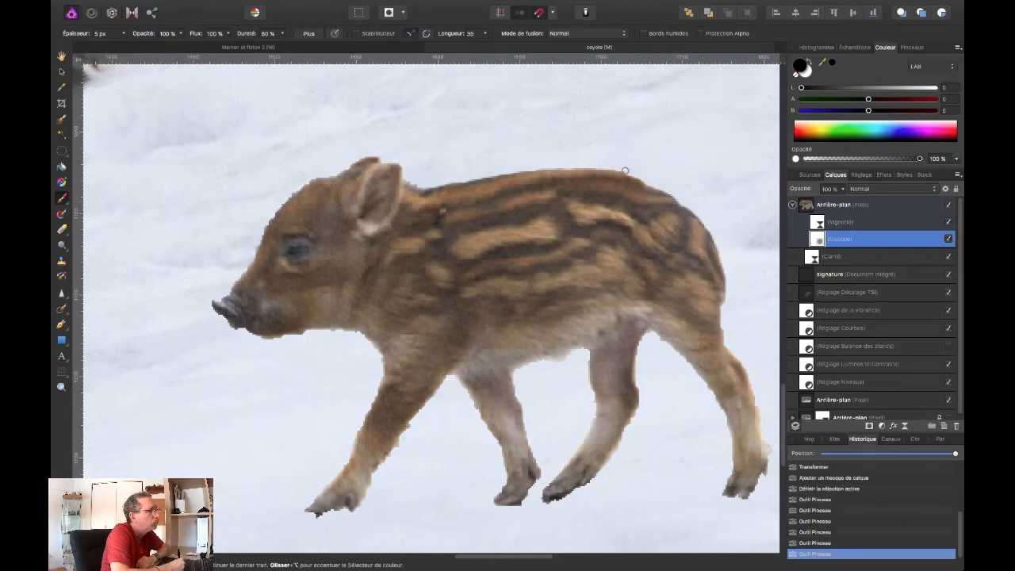
drag(730, 322, 724, 336)
drag(754, 388, 769, 450)
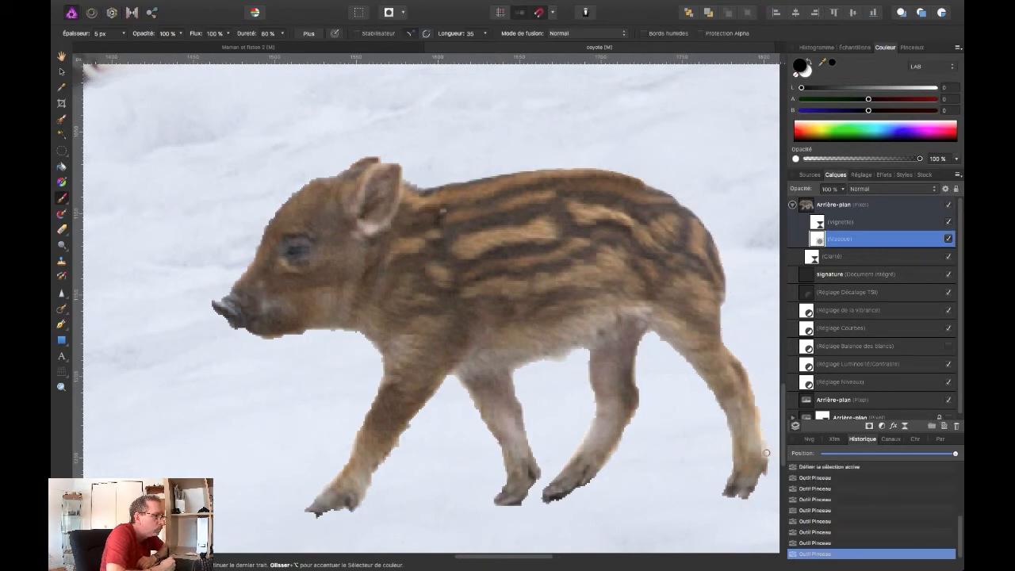
drag(759, 411, 768, 477)
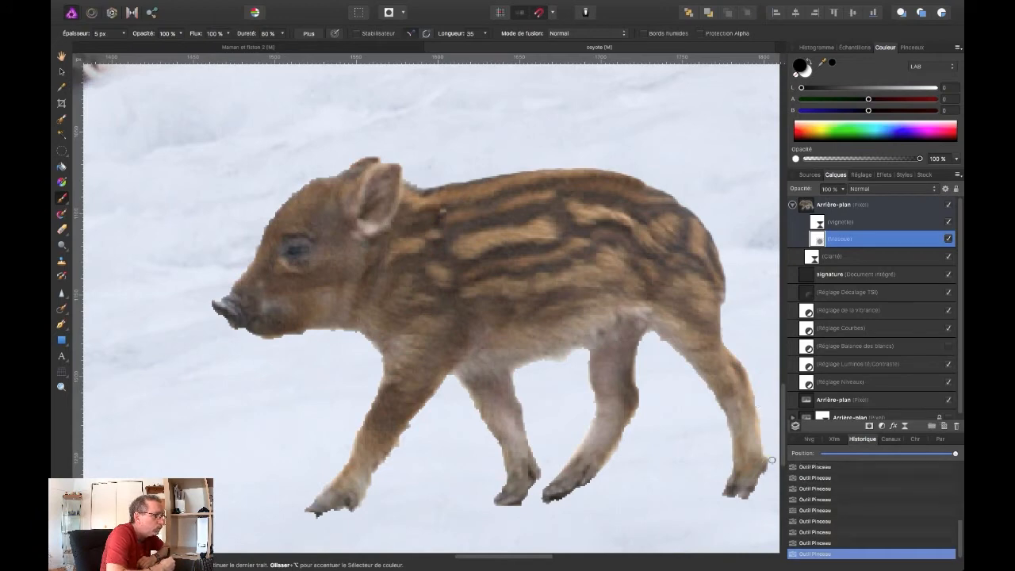
drag(663, 342, 715, 406)
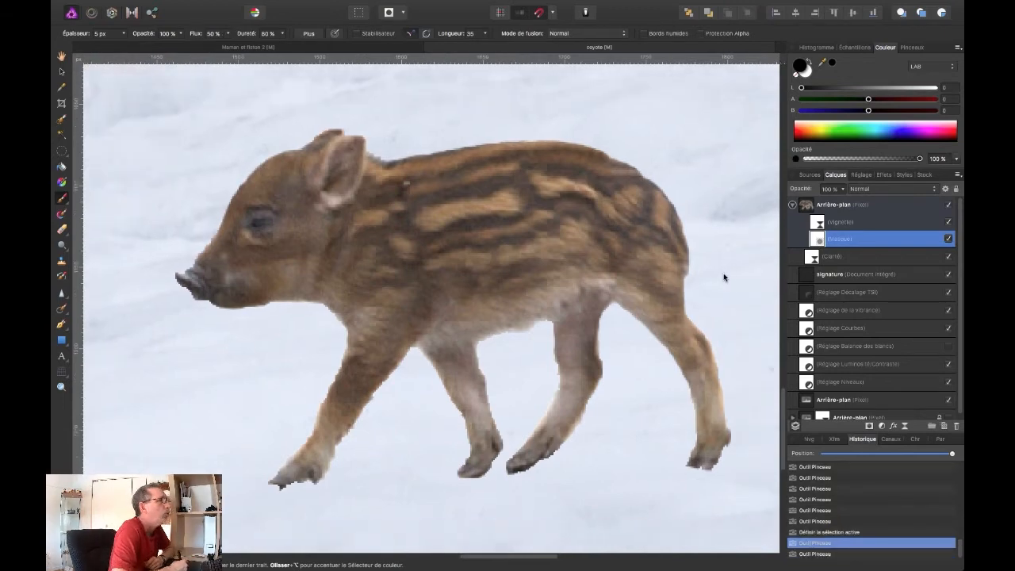
Step: Choose the first brush of the Texture brush category for working on the mask edge
click(912, 49)
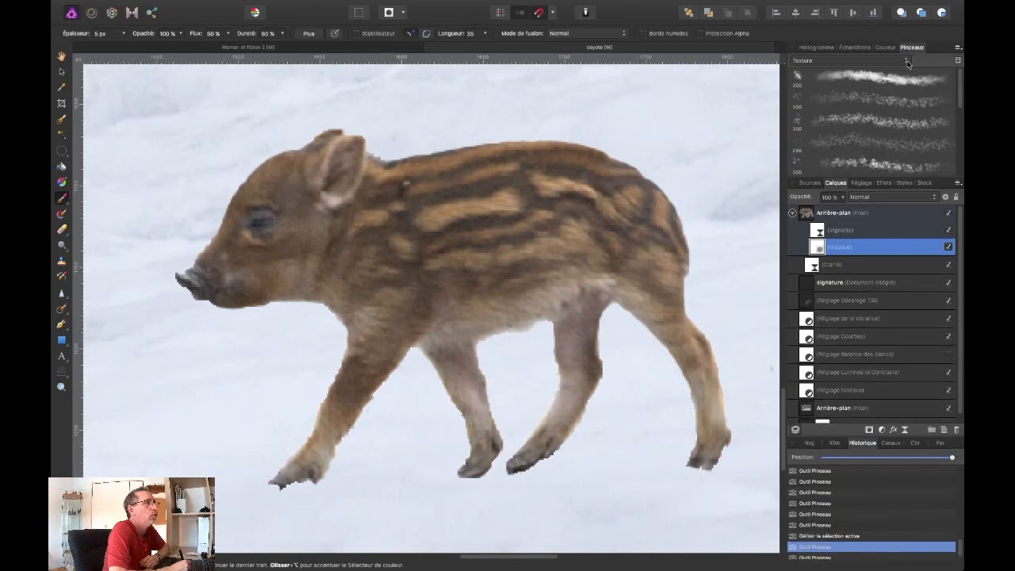
click(906, 63)
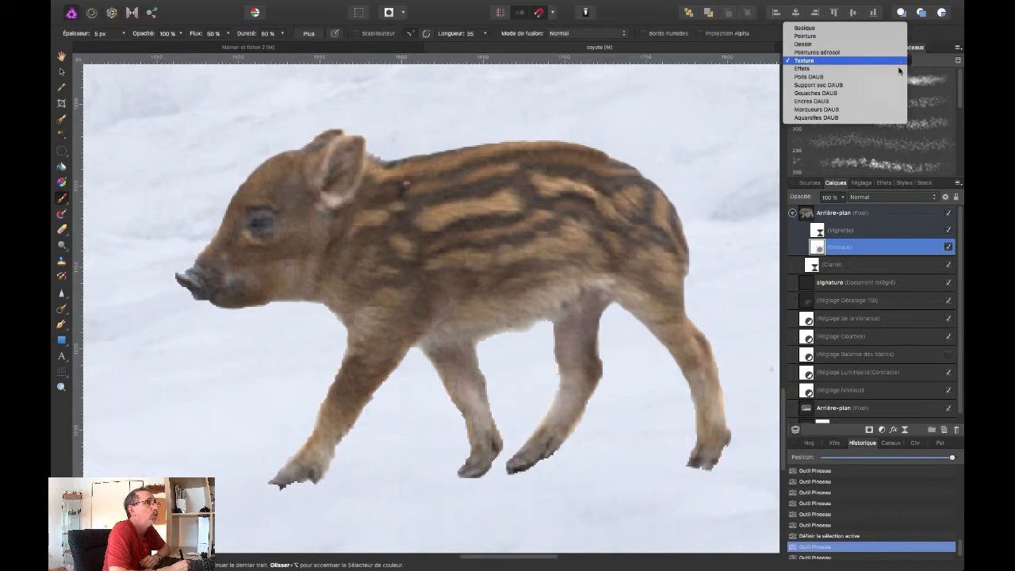
click(900, 61)
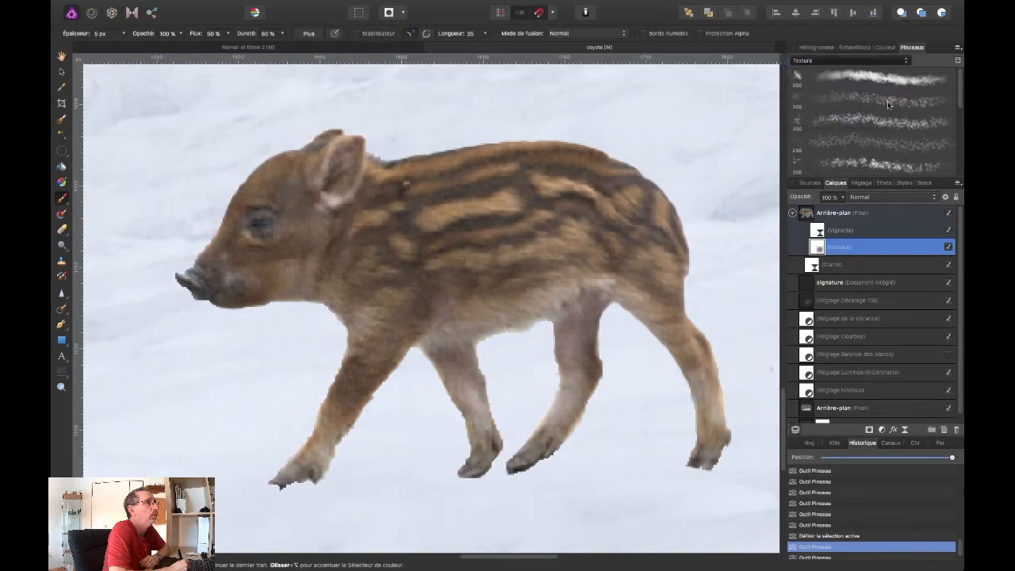
click(844, 78)
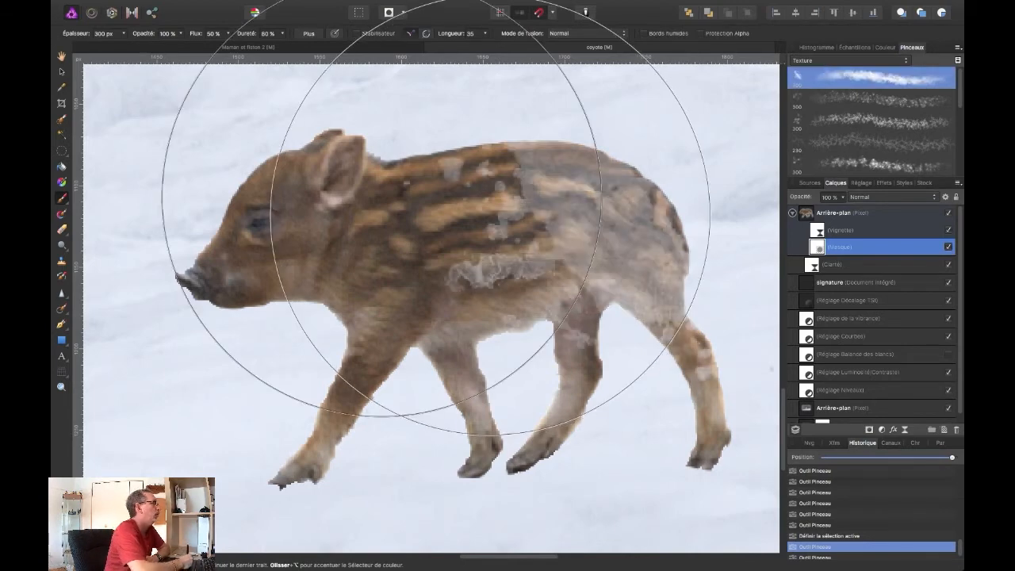
Step: Reduce the texture brush's width to 3 px and lower its opacity
click(123, 33)
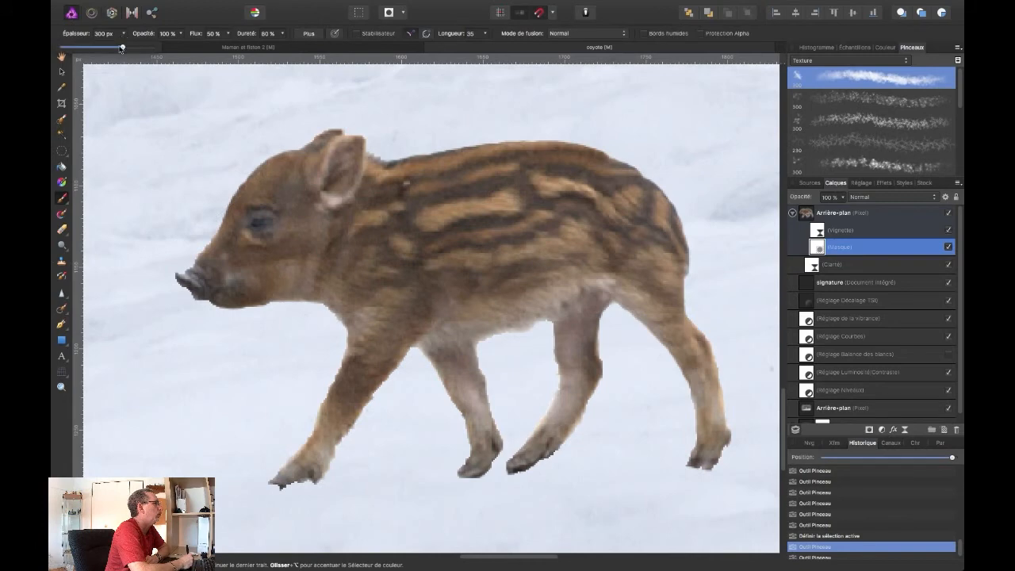
drag(119, 48, 68, 49)
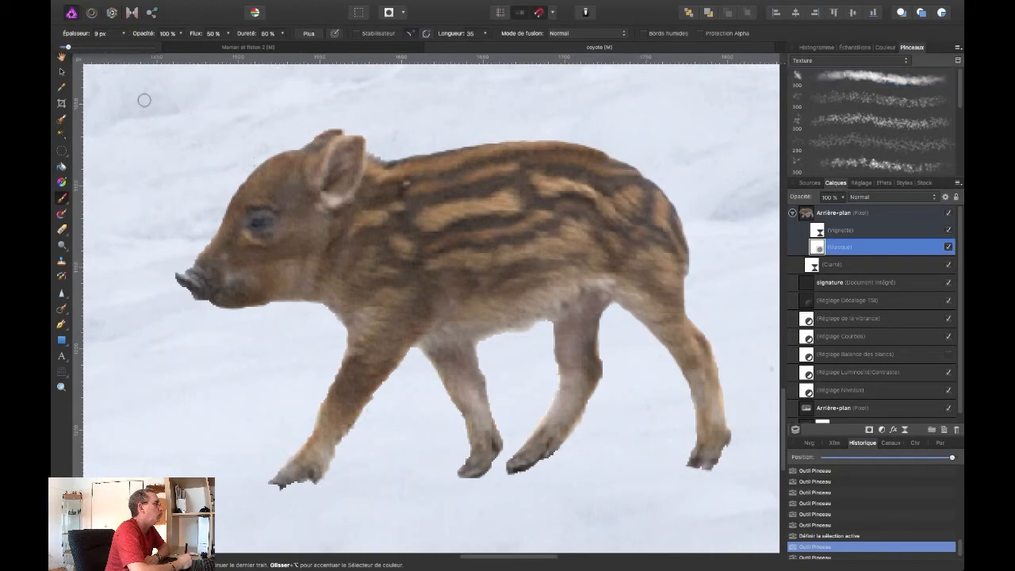
drag(67, 48, 61, 46)
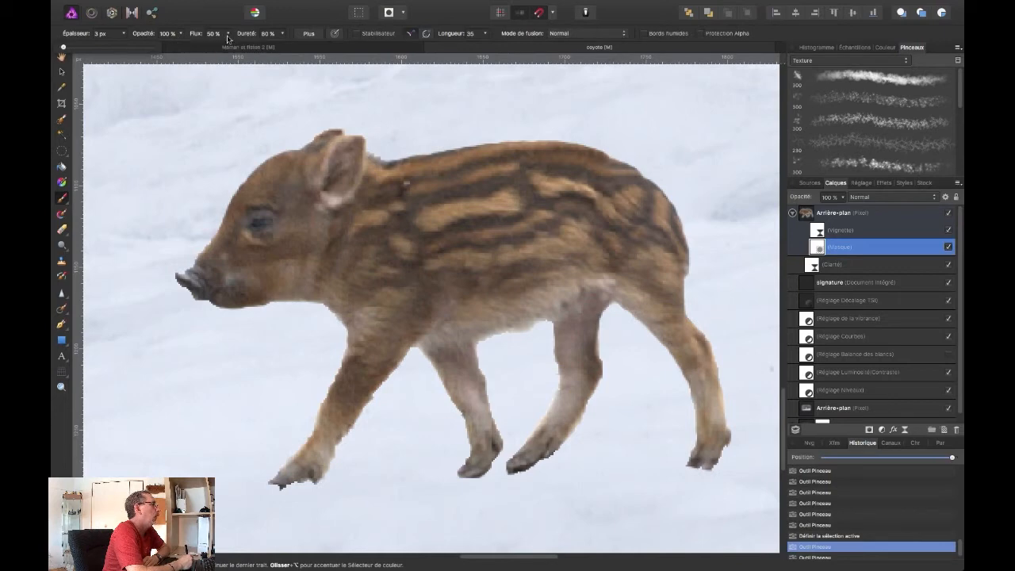
click(181, 34)
drag(180, 45, 168, 49)
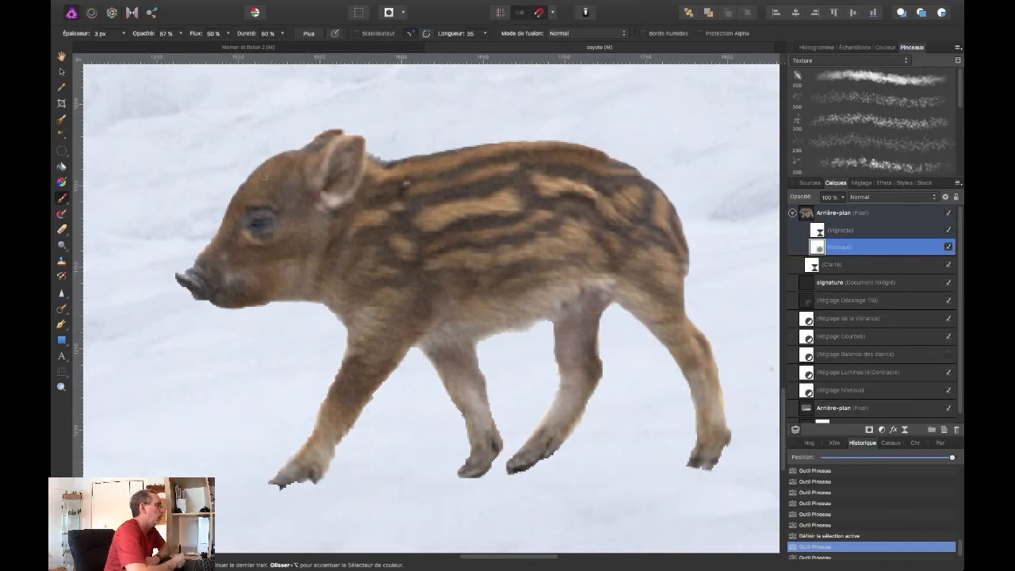
Step: Return to the Paint Brush at the piglet's head and raise the brush opacity to 100%
click(61, 386)
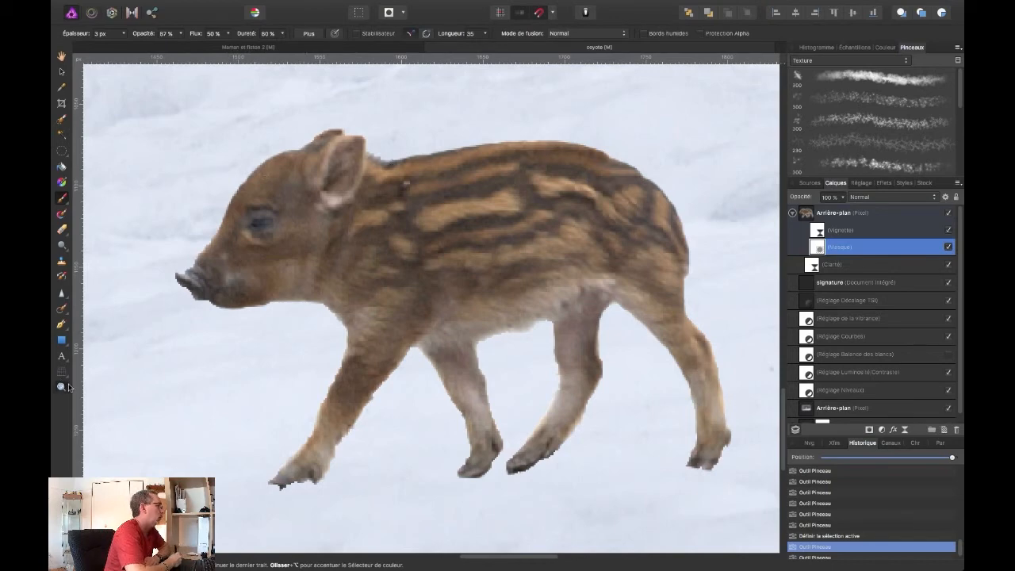
click(264, 187)
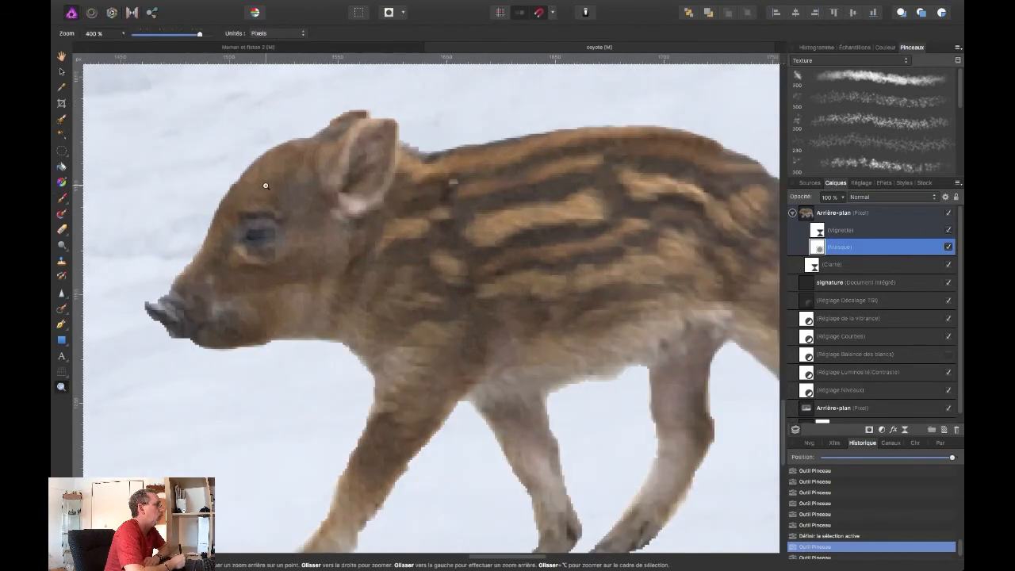
click(265, 187)
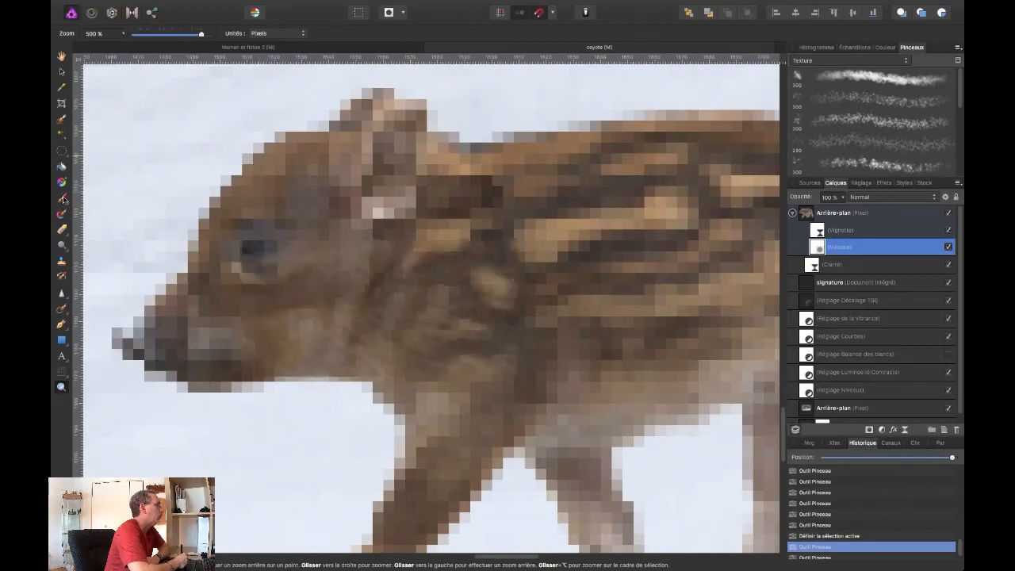
click(60, 200)
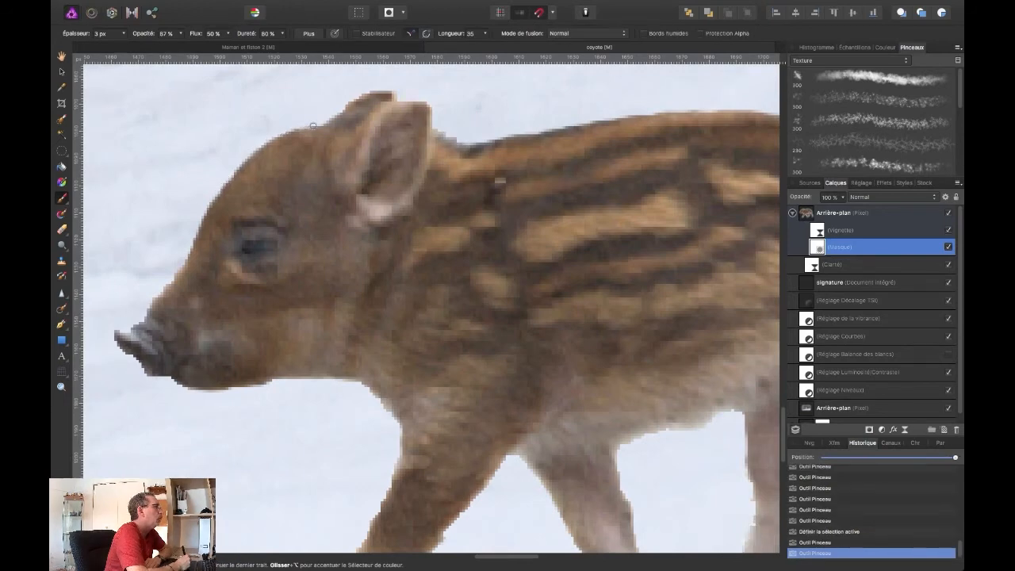
click(181, 34)
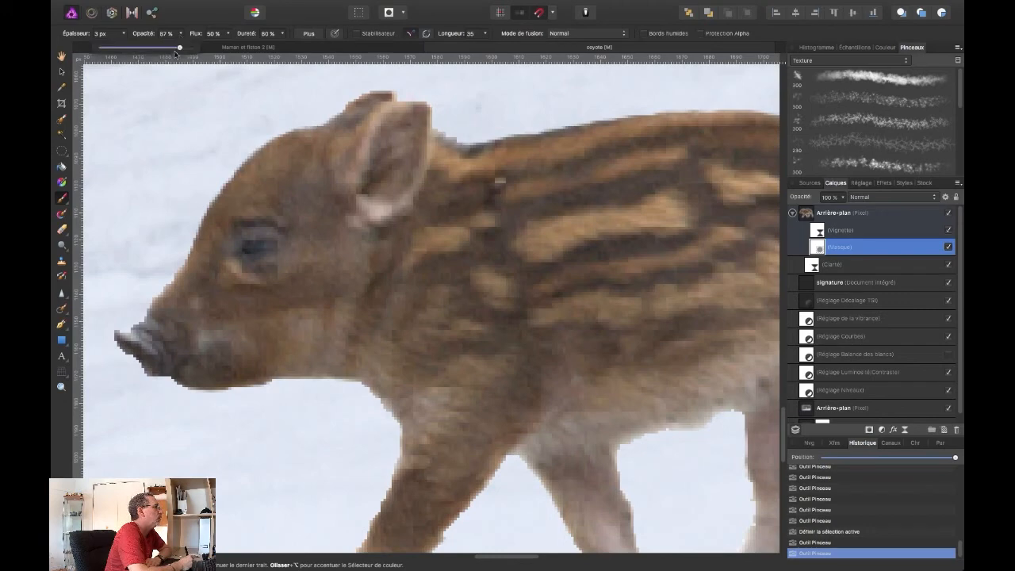
drag(193, 49, 198, 50)
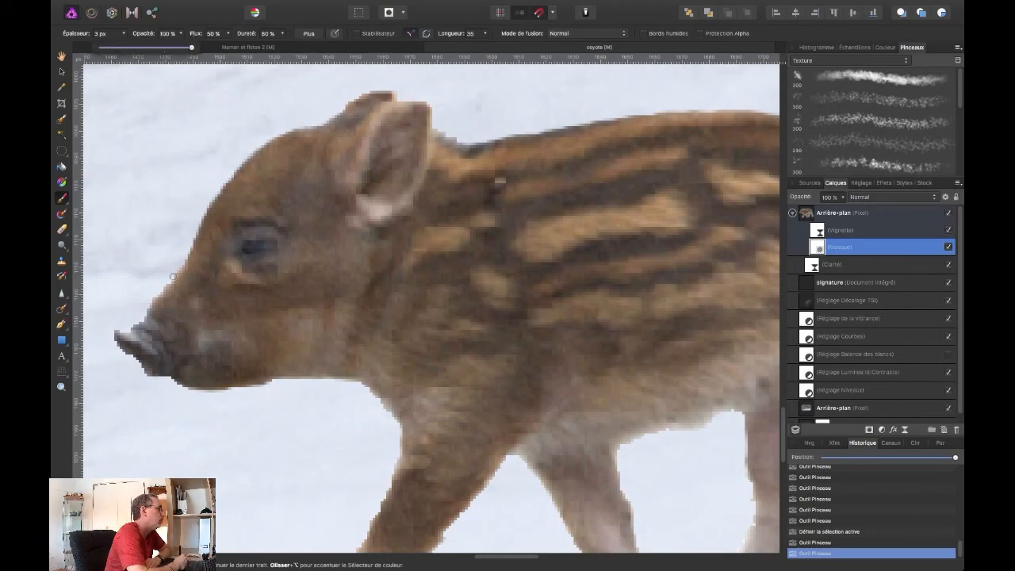
Step: Paint on the mask along the piglet's snout, front hoof and the forward hind hoof to remove stray edge pixels
click(176, 268)
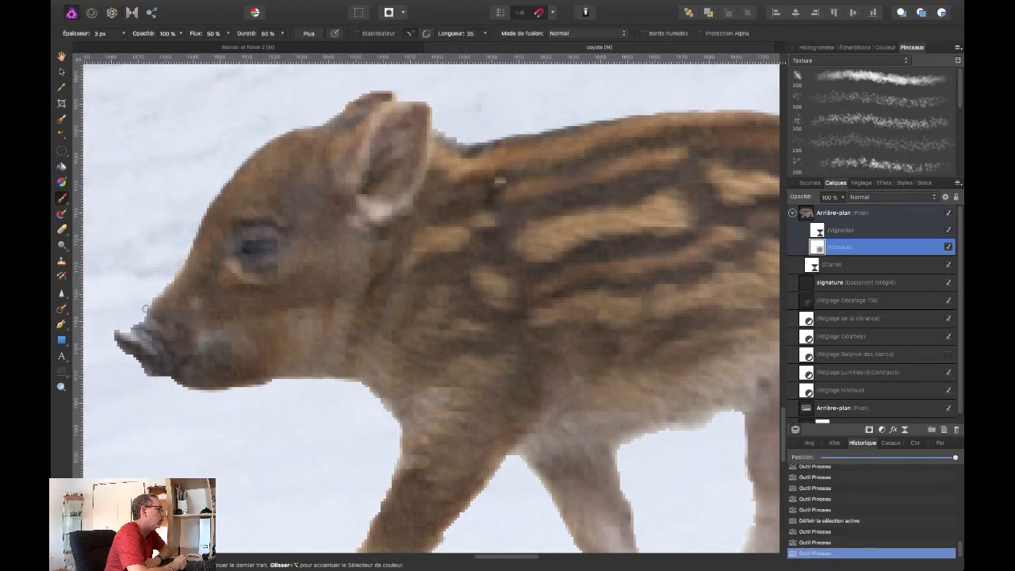
scroll(145, 309, down, 5)
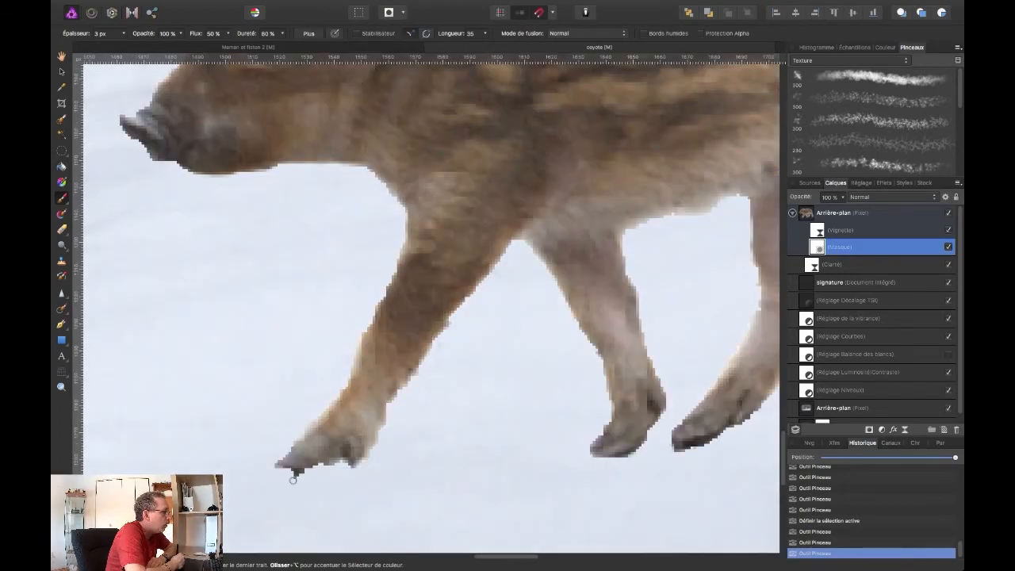
click(292, 476)
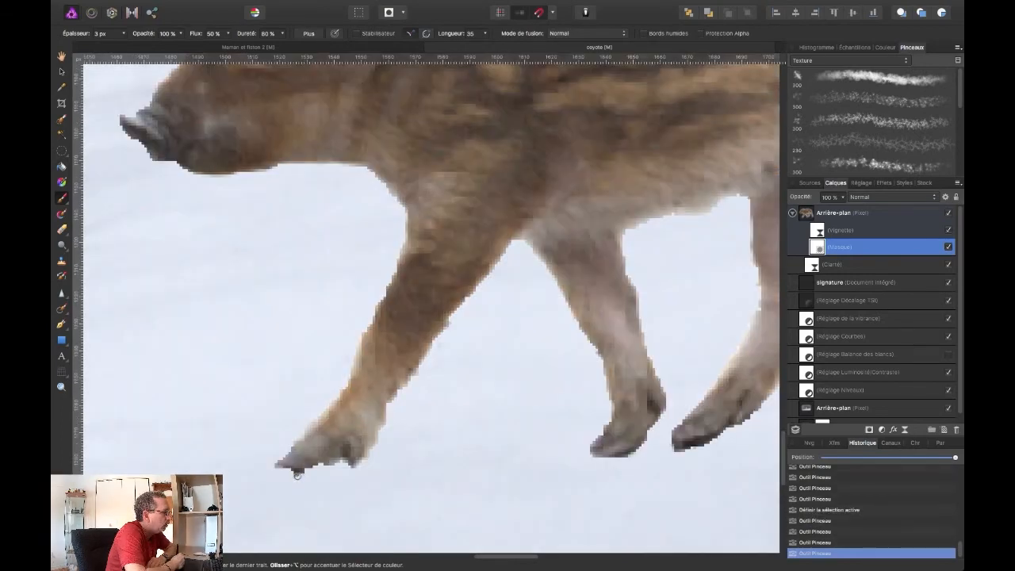
click(696, 424)
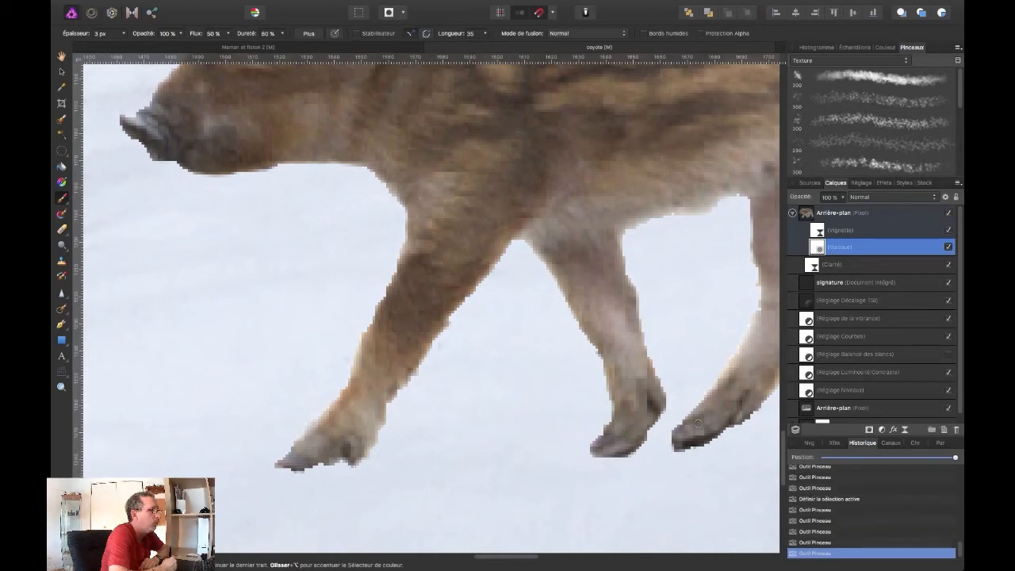
click(751, 418)
drag(750, 418, 703, 448)
Step: Paint on the mask behind the piglet's ear to clean up the edge at the nape
key(space)
drag(775, 136, 494, 209)
drag(529, 73, 602, 234)
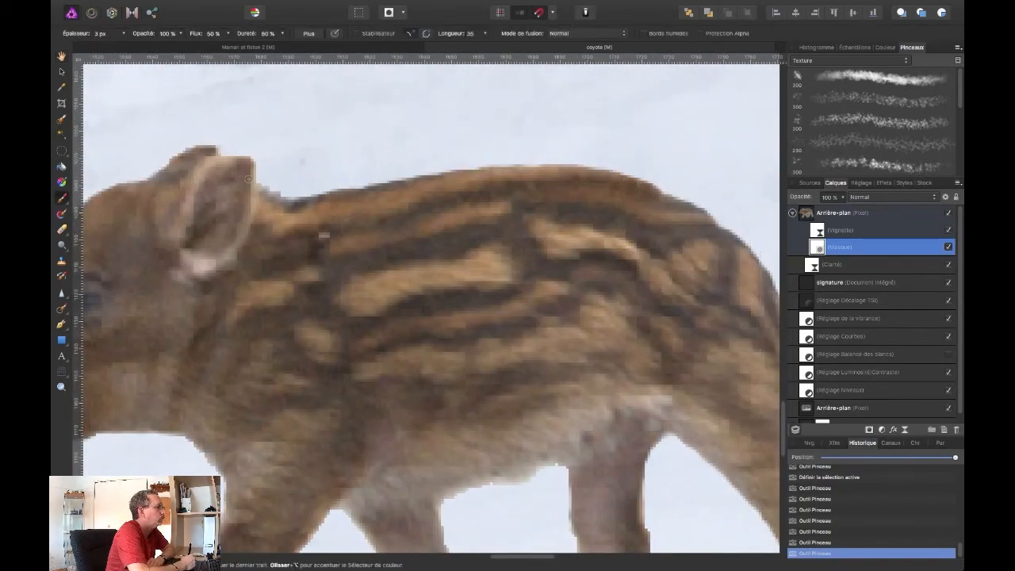
drag(280, 190, 268, 185)
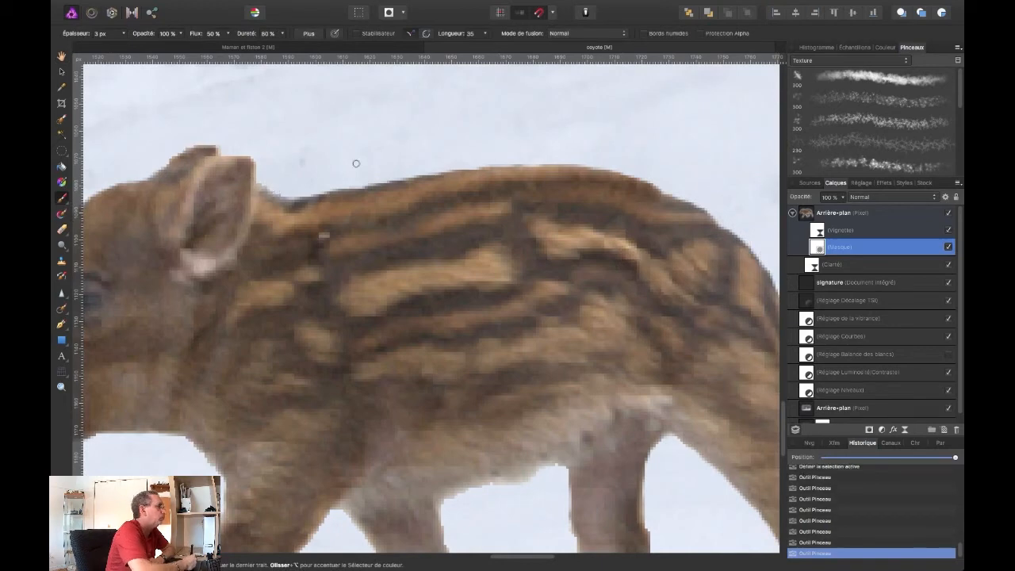
Step: Paint on the mask around the rearmost hind hoof to clean up its edge, ending with the whole scene in view
key(space)
drag(637, 228, 433, 138)
drag(163, 310, 185, 172)
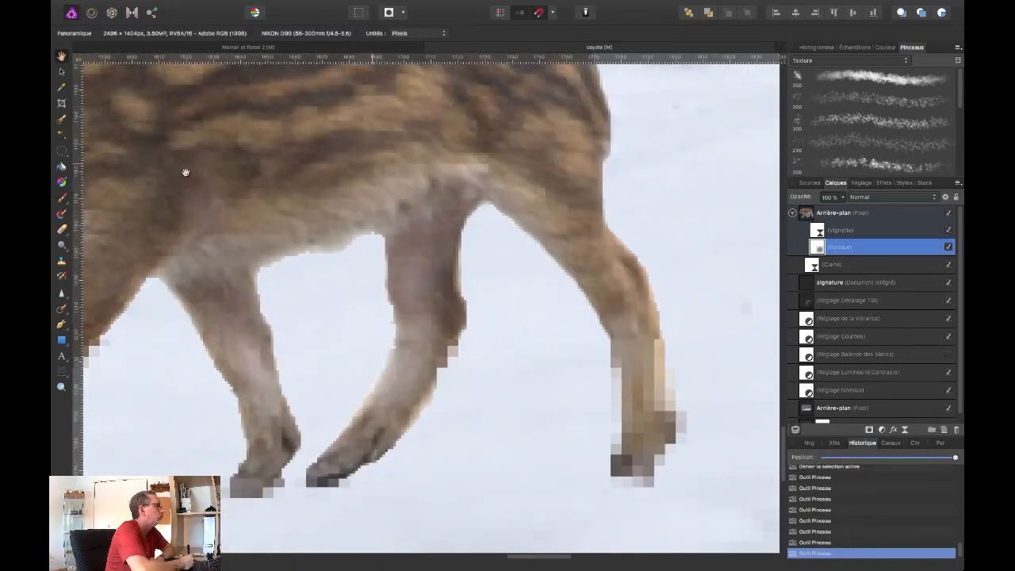
drag(673, 467, 677, 443)
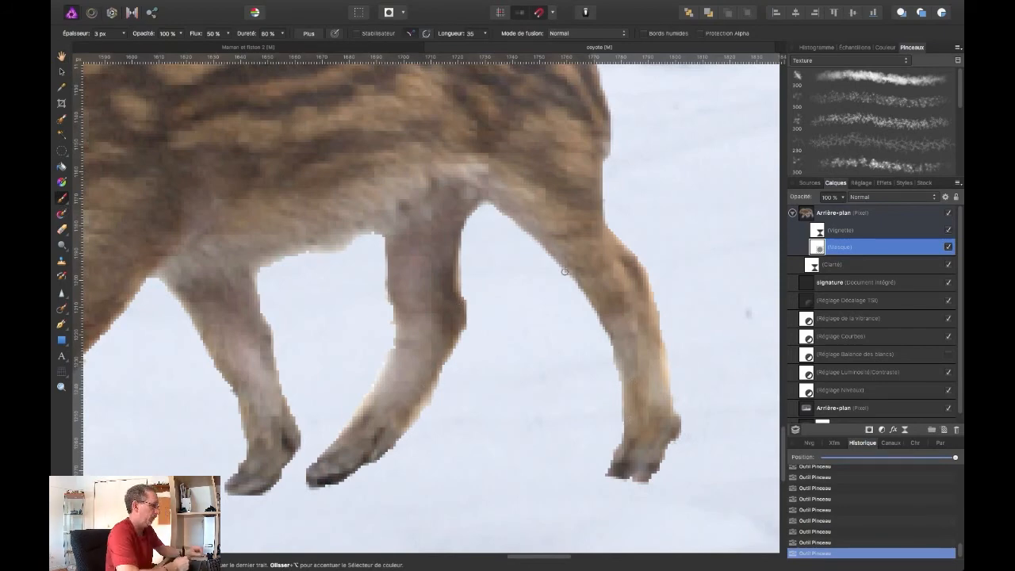
key(super+0)
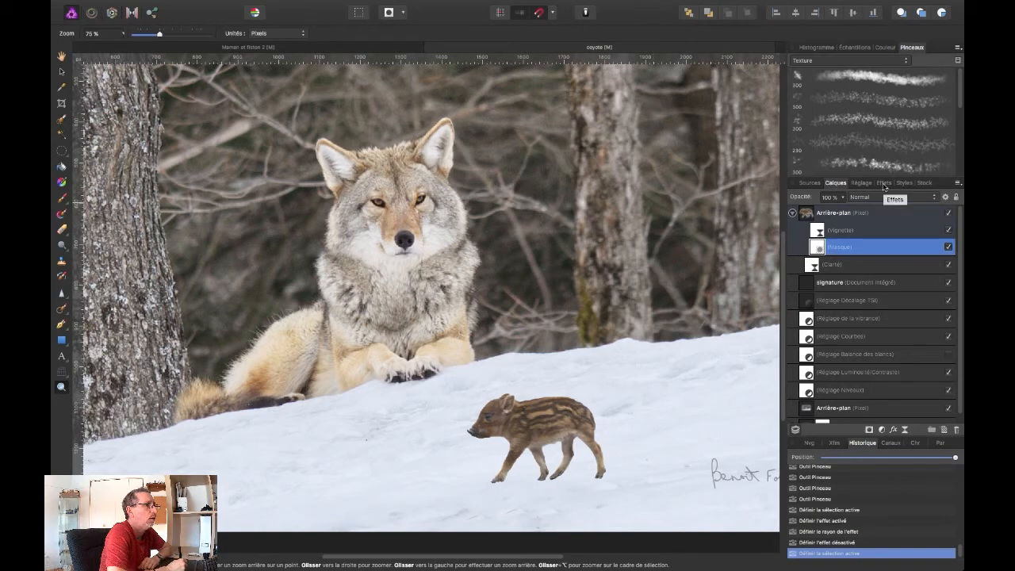
Step: Apply a Gaussian Blur effect with a 0.1 px radius to the piglet layer
click(806, 214)
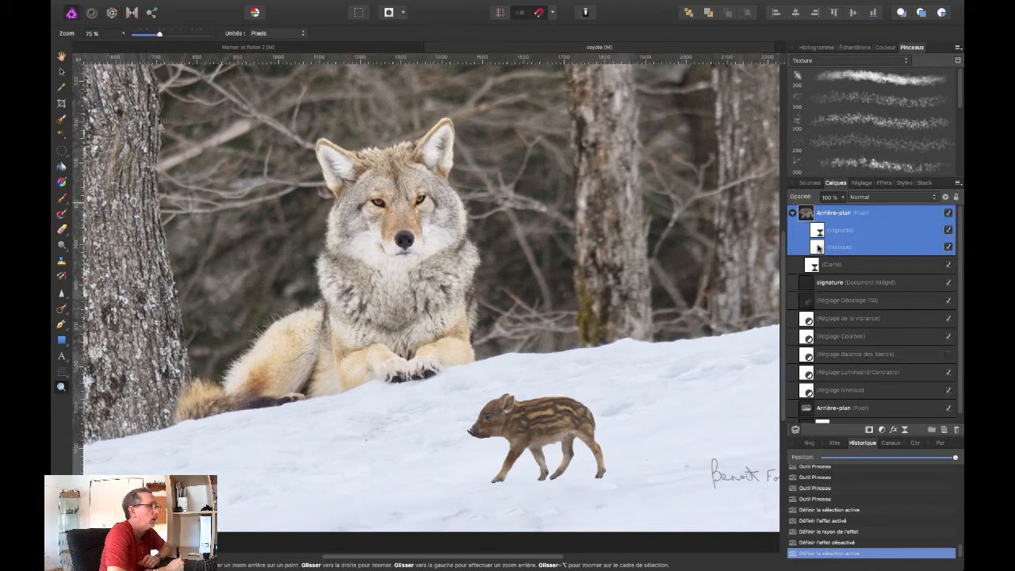
click(884, 183)
click(806, 216)
click(807, 215)
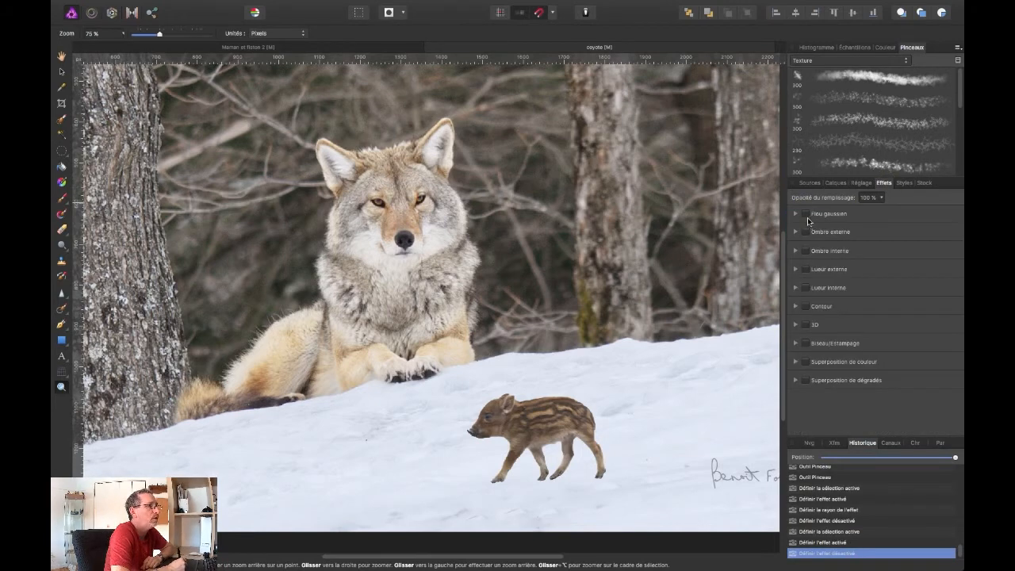
click(806, 216)
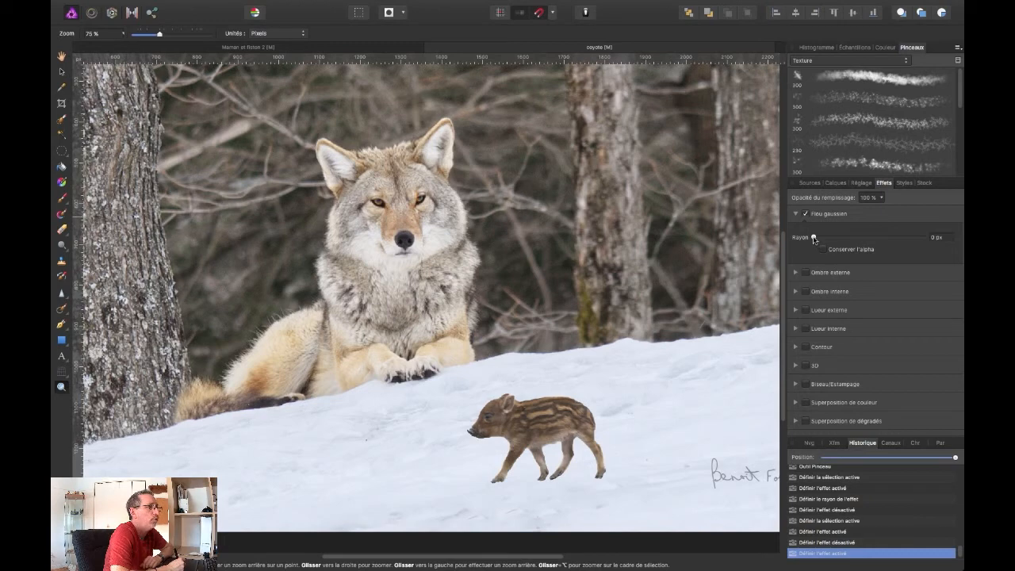
click(813, 238)
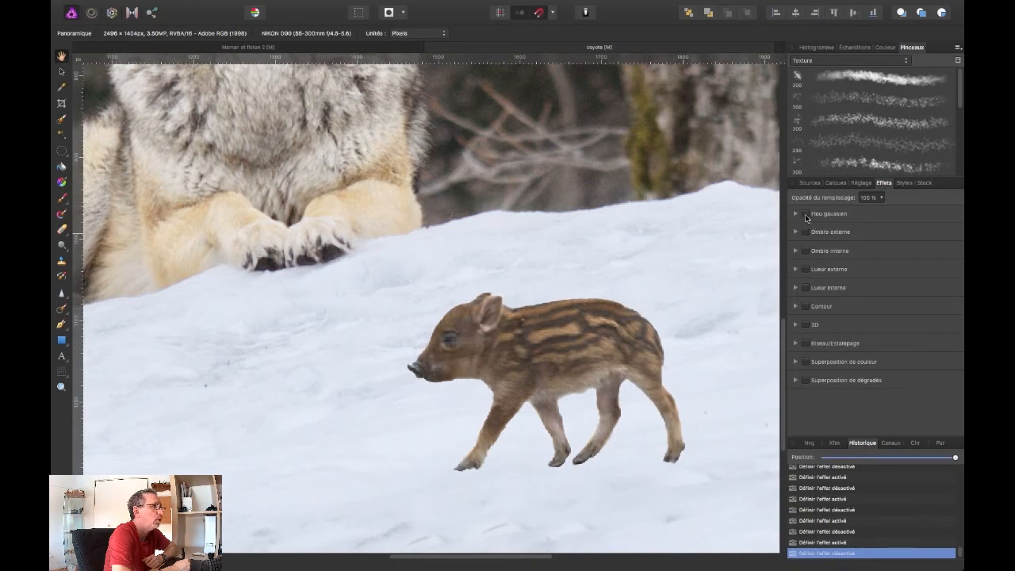
Step: Toggle the Gaussian Blur effect off and on to compare the piglet with and without it
click(806, 215)
click(805, 215)
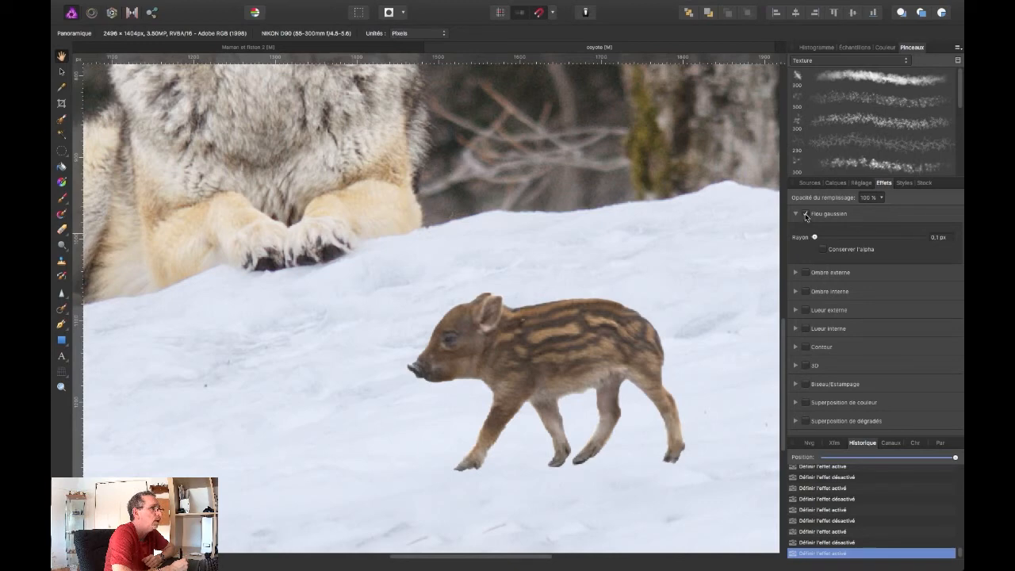
click(806, 215)
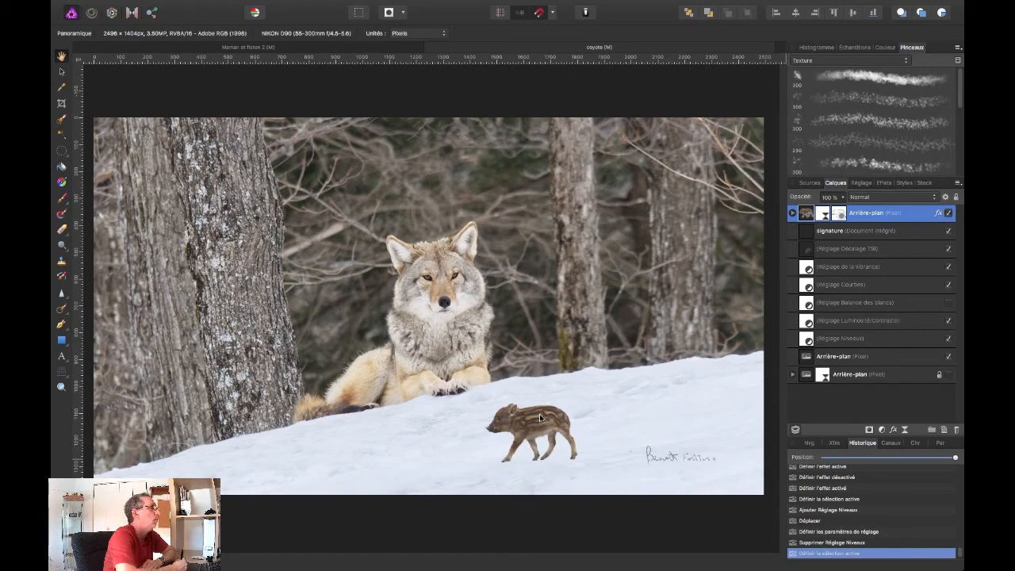
Step: Add a Curves adjustment layer and nest it inside the piglet layer, just above its mask
click(298, 6)
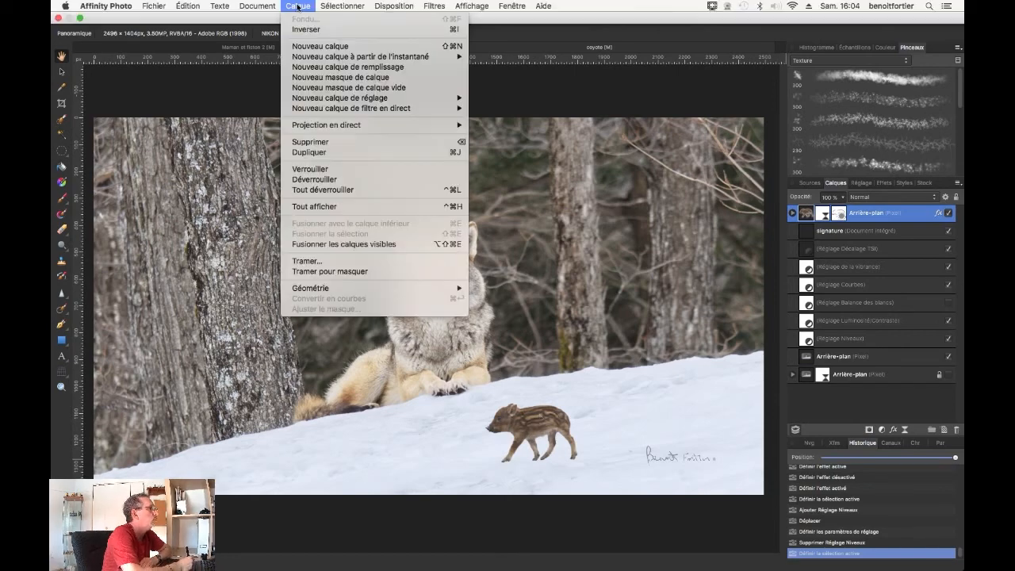
mouse_move(353, 99)
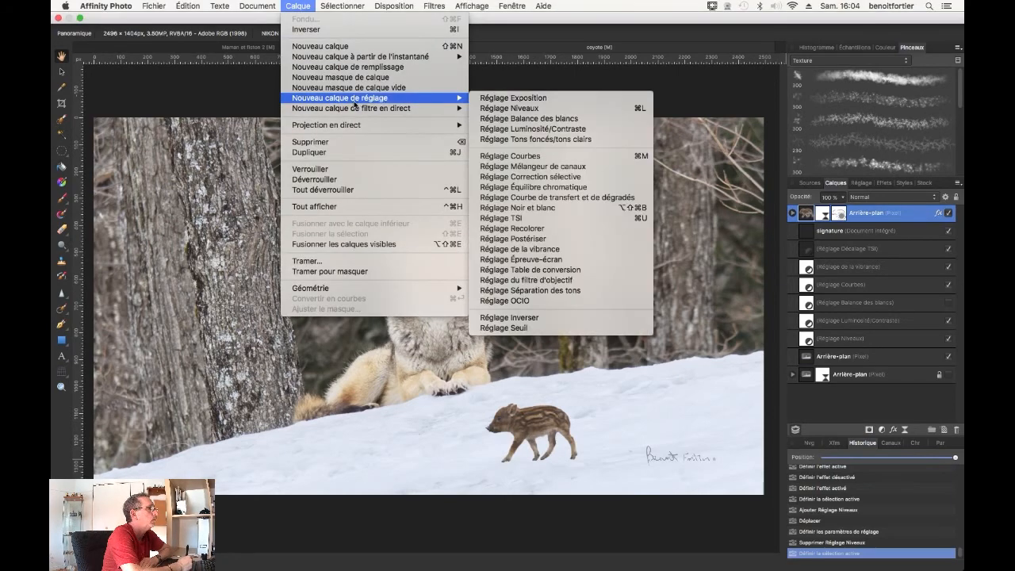
click(511, 157)
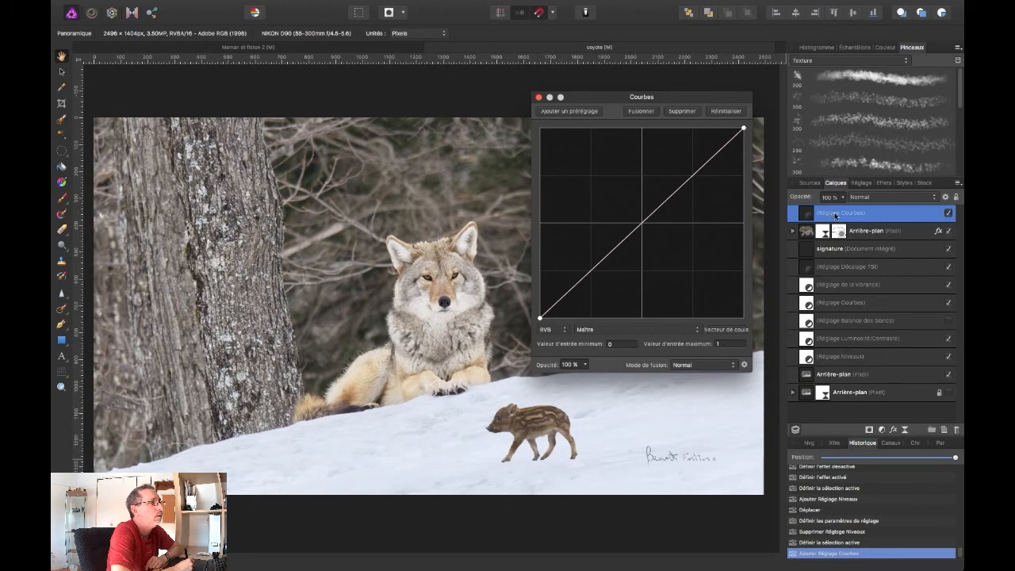
click(809, 220)
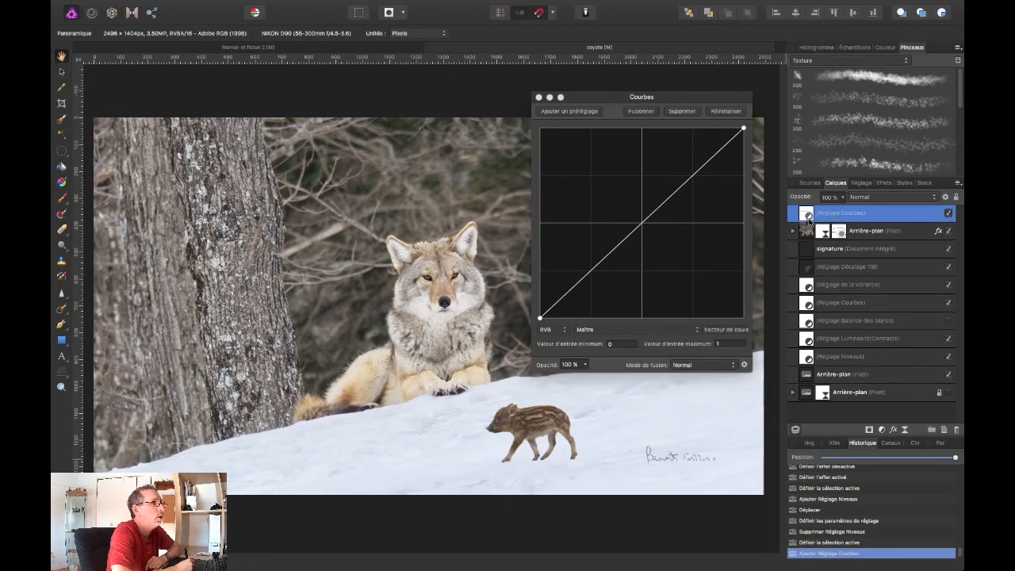
drag(817, 232, 825, 238)
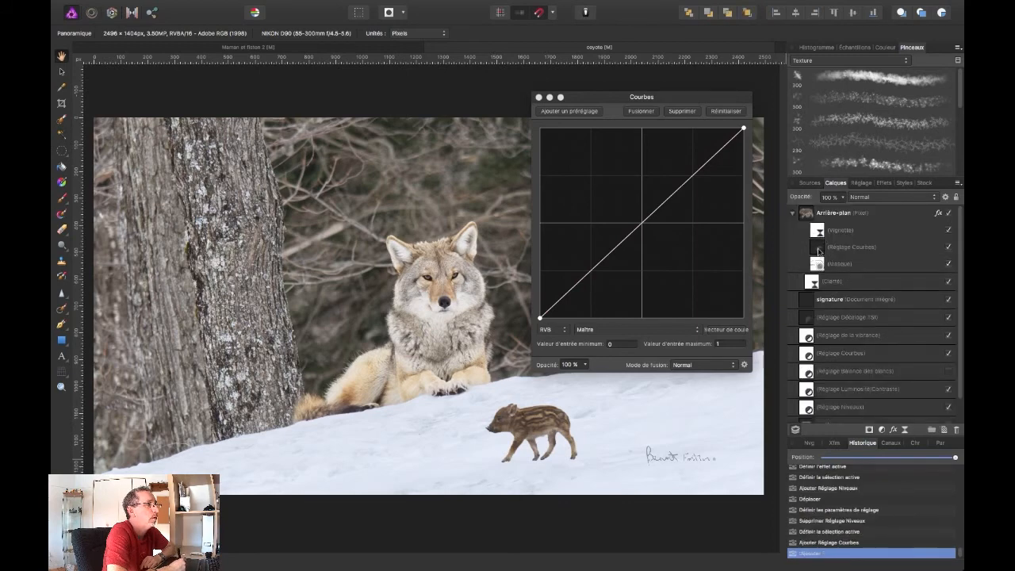
click(819, 251)
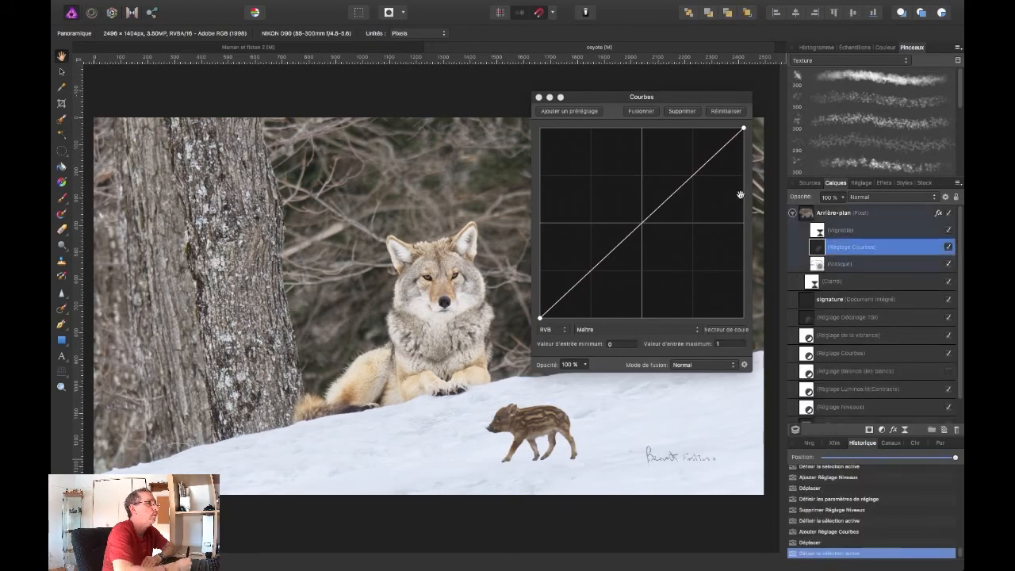
Step: Shape the piglet's curve into a slight S, darkening the shadows and brightening the highlights, and close the adjustment
drag(605, 99, 649, 78)
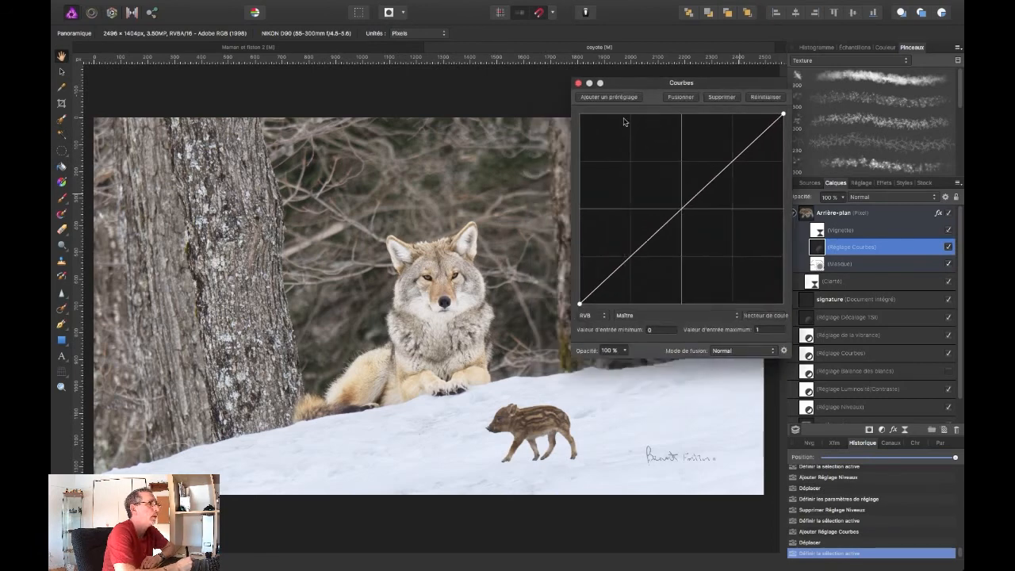
click(630, 262)
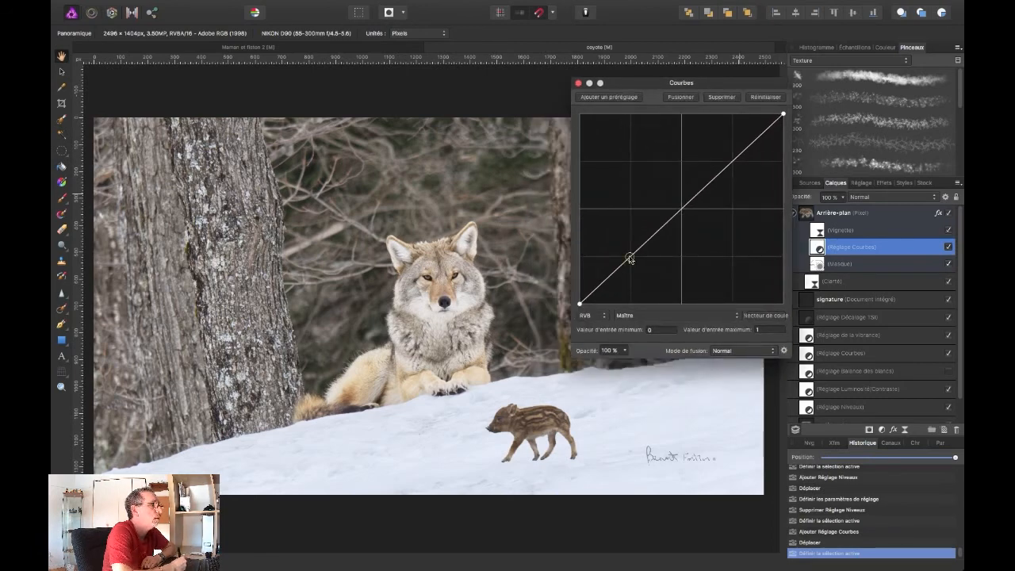
click(732, 163)
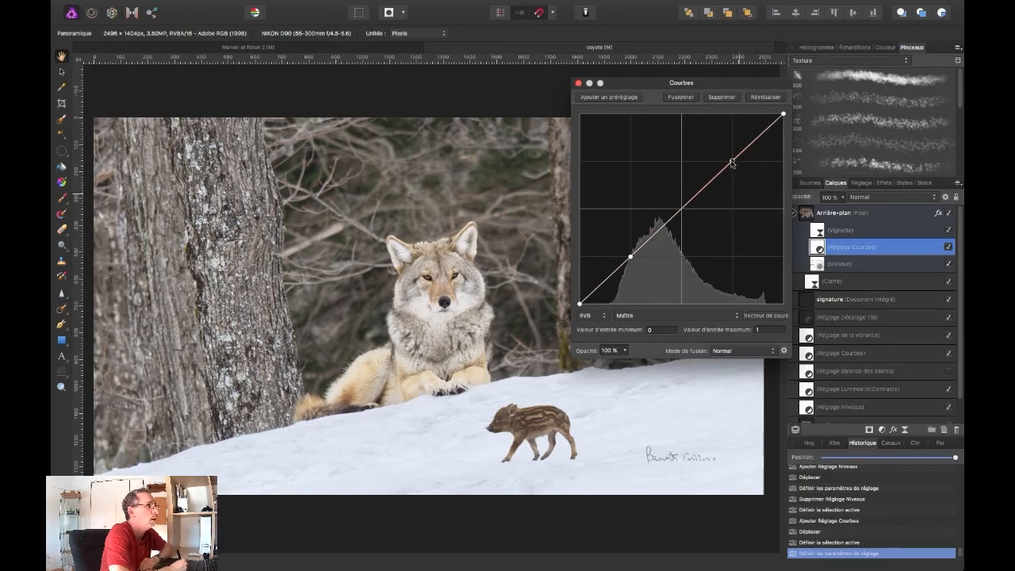
drag(732, 164, 723, 158)
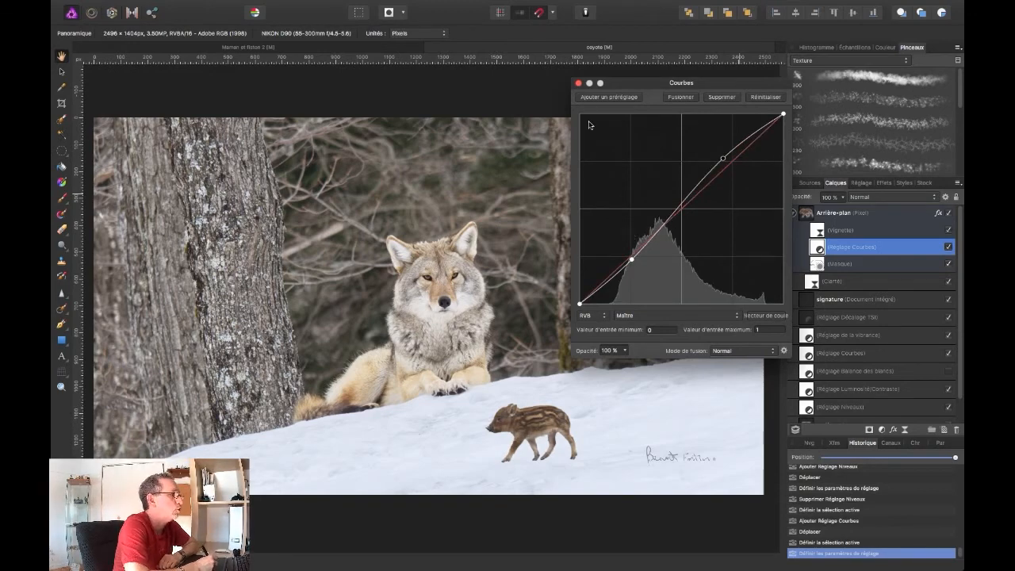
click(579, 84)
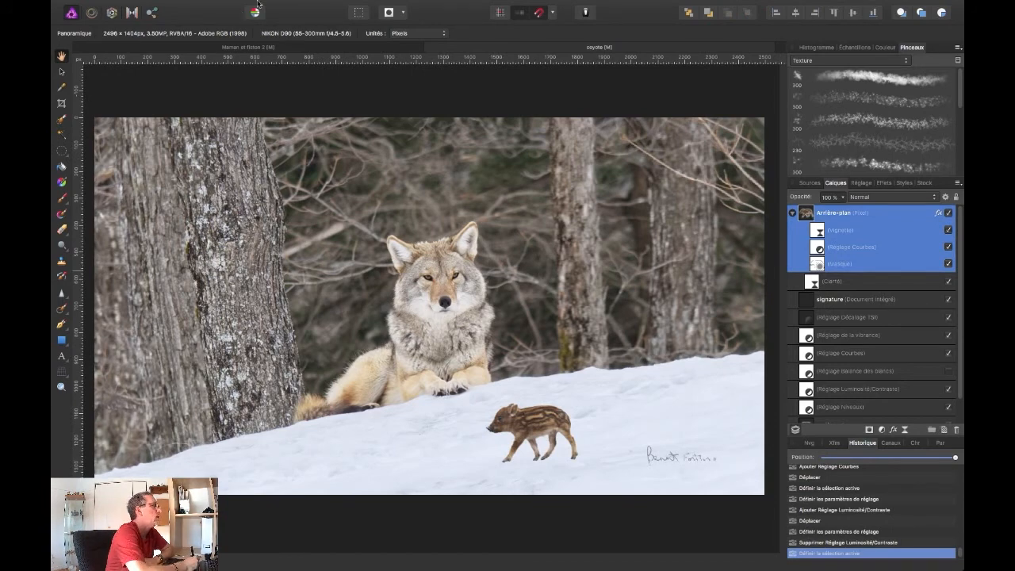
Step: Add a Brightness/Contrast adjustment layer and move it below the piglet layer's mask, directly above the Clarity filter layer
mouse_move(257, 3)
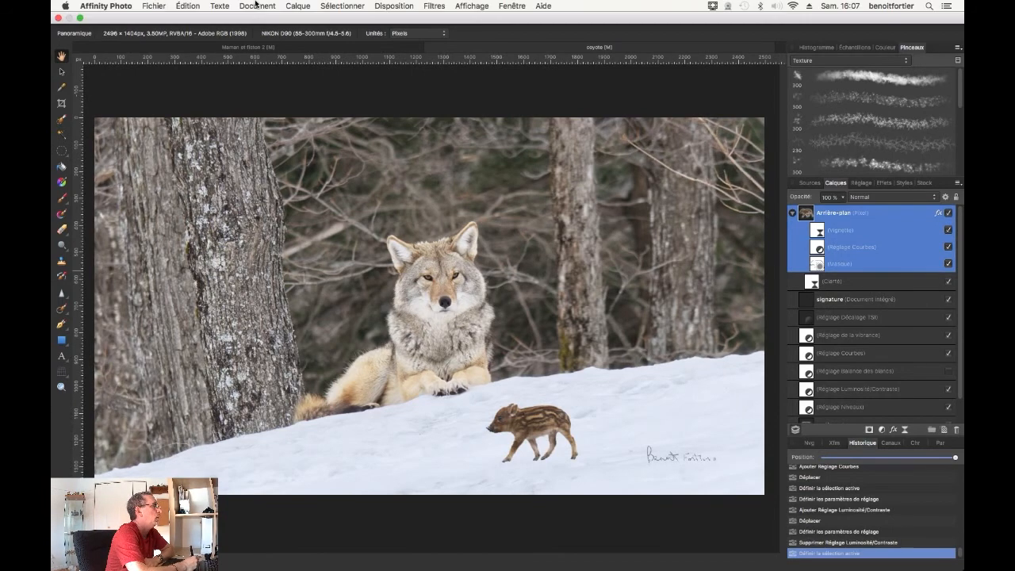
click(298, 6)
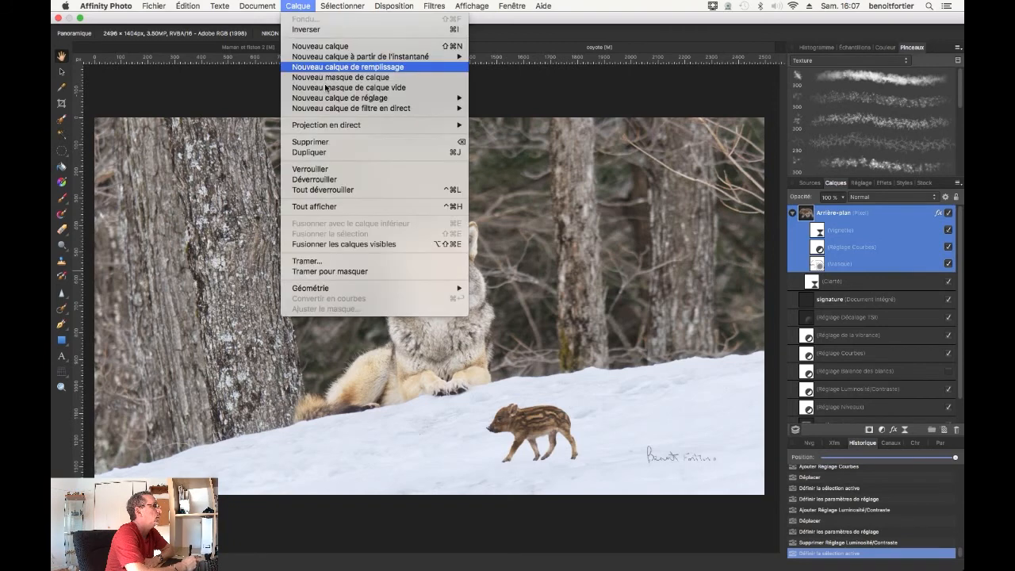
mouse_move(406, 98)
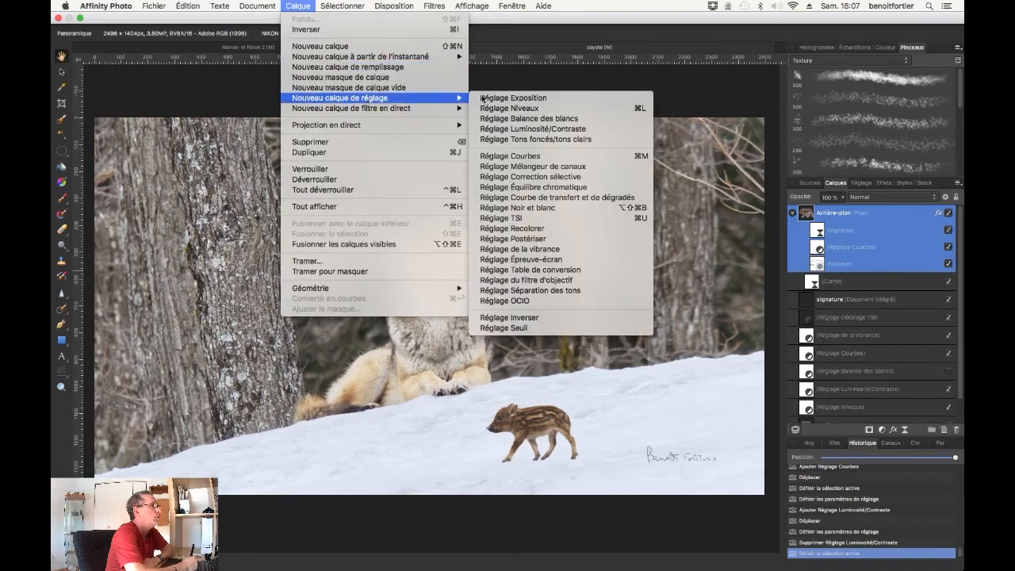
click(537, 130)
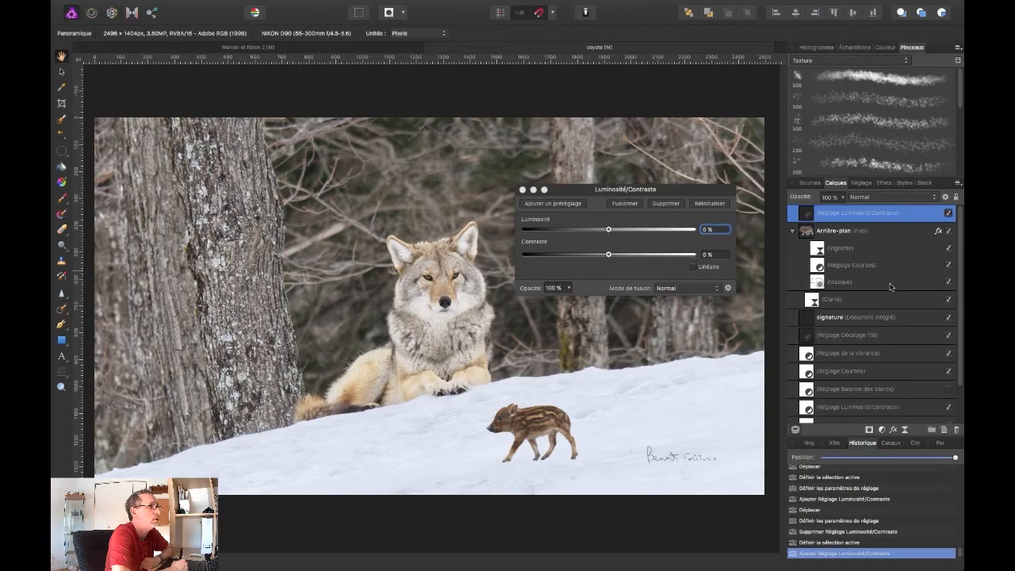
drag(890, 287, 888, 287)
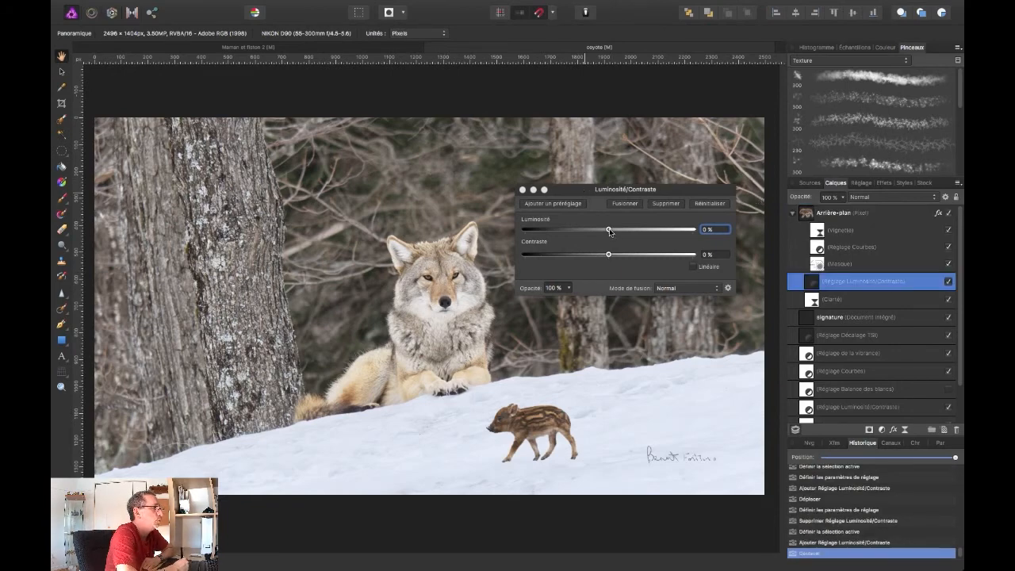
Step: Set the new adjustment's brightness to 5% and contrast to 2%, and close its settings
drag(609, 231, 614, 231)
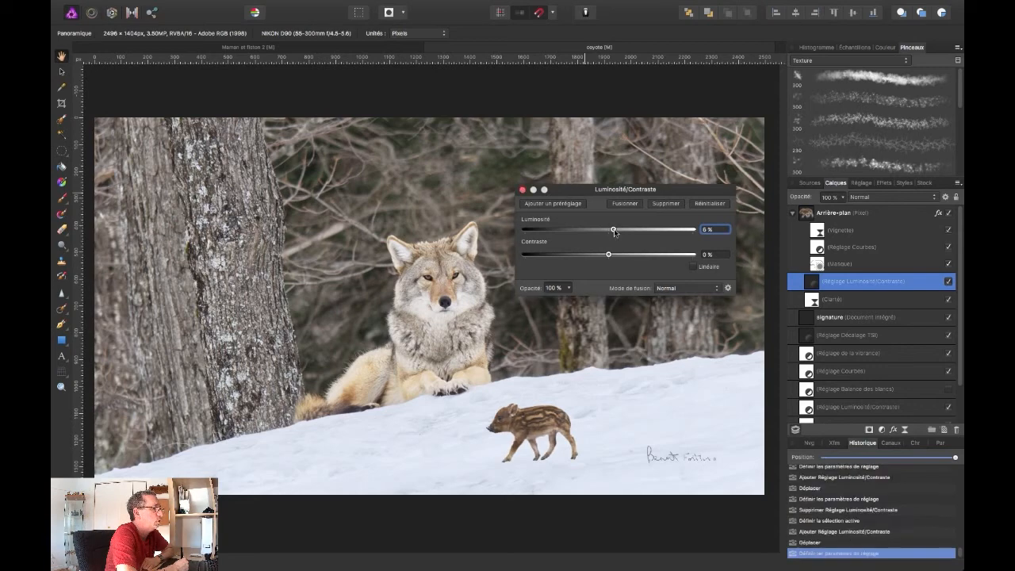
drag(613, 231, 612, 231)
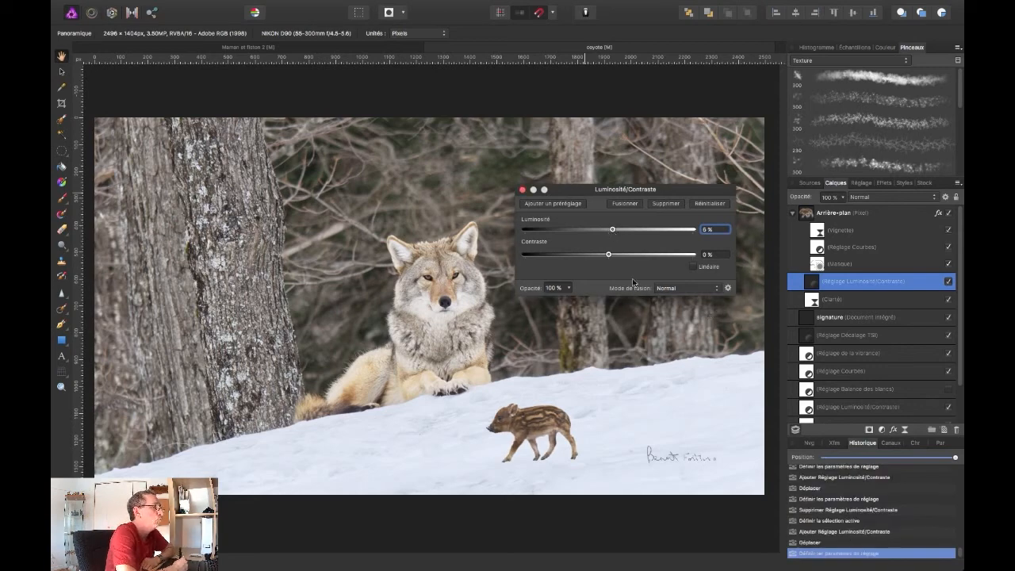
drag(608, 255, 609, 255)
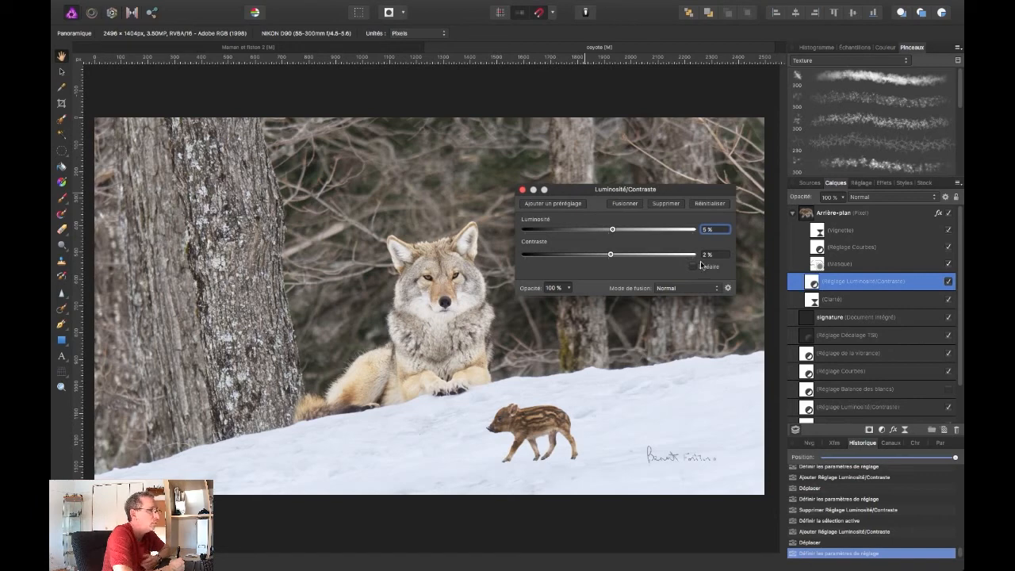
click(522, 190)
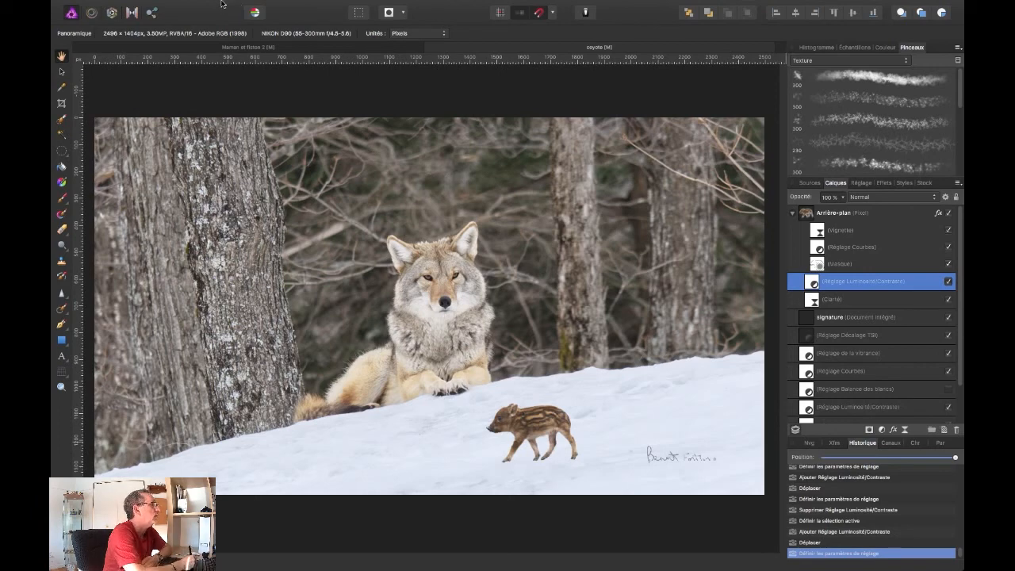
mouse_move(222, 2)
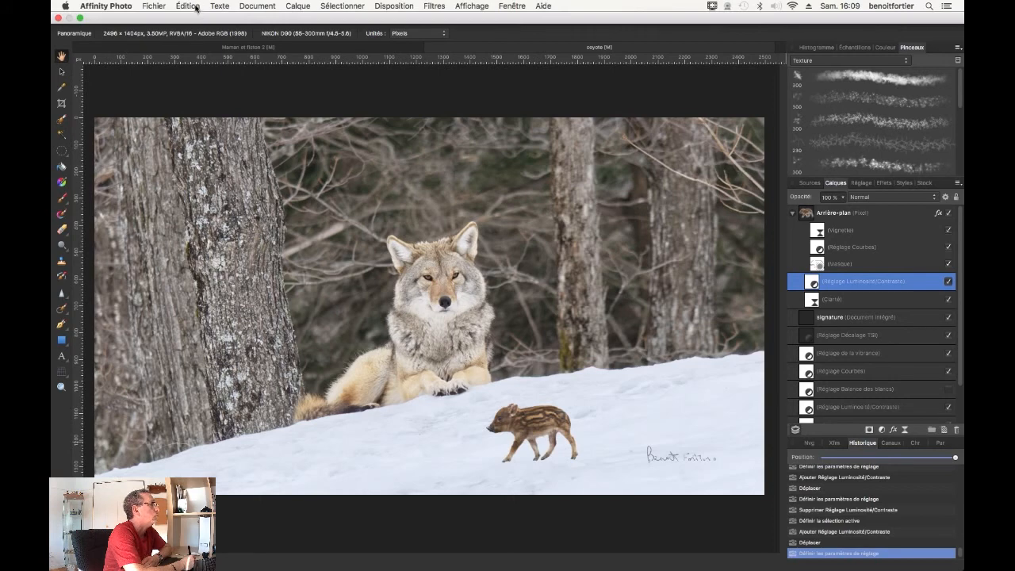
click(188, 5)
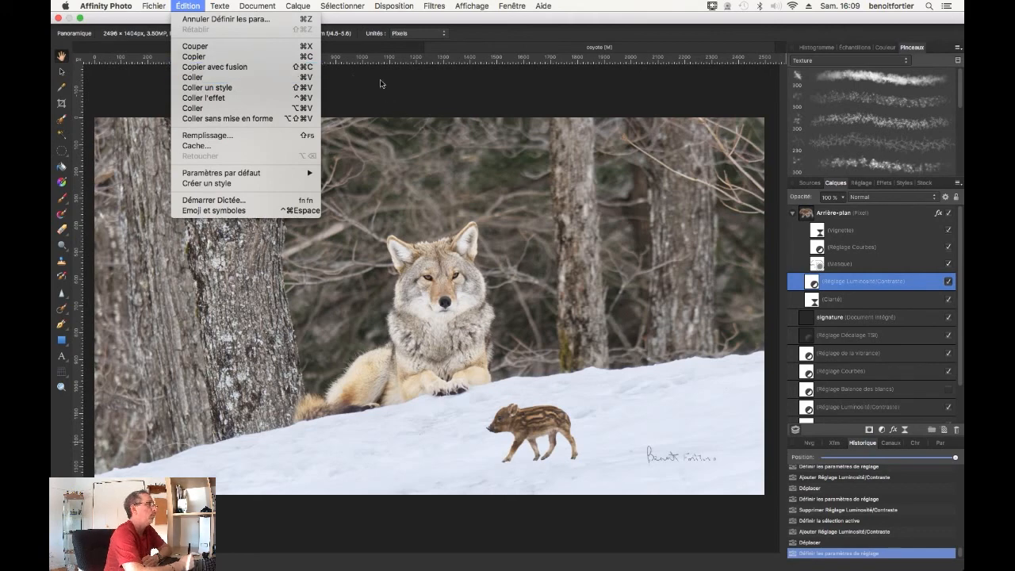
click(426, 19)
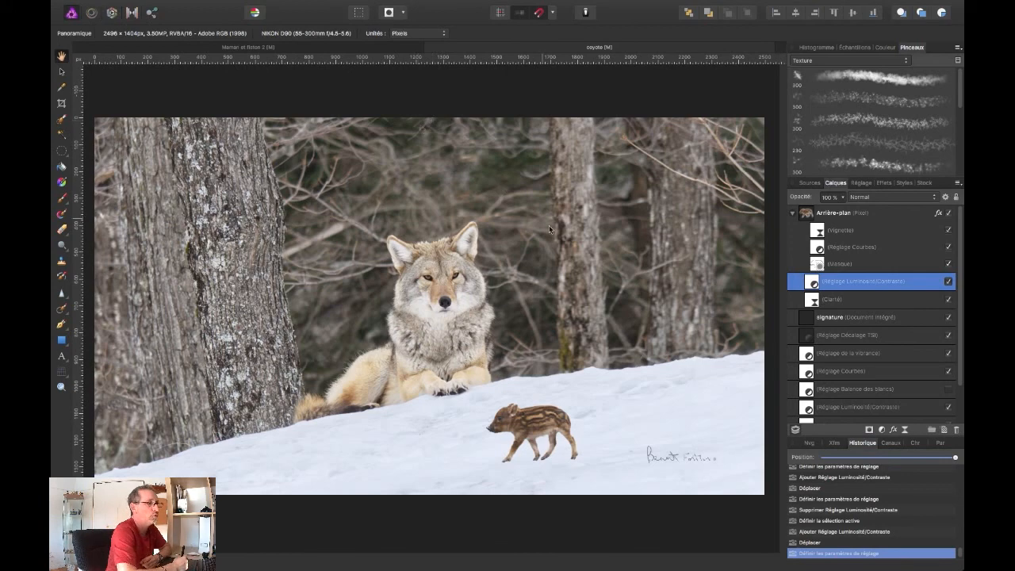